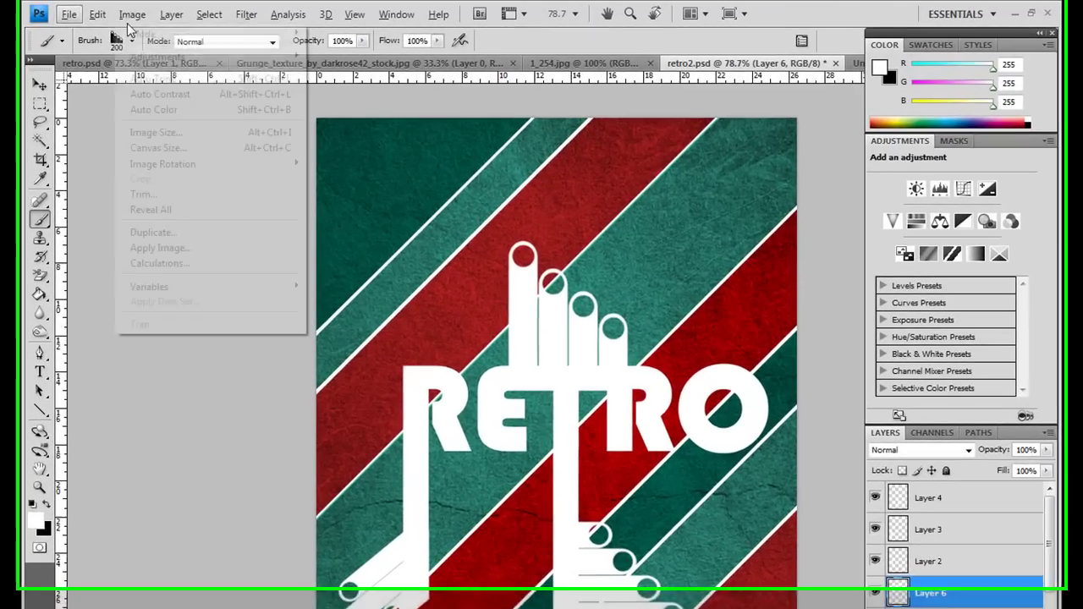
Step: Stamp a 116 px white drip with brush preset 1963 just below RETRO's O
click(108, 39)
click(131, 41)
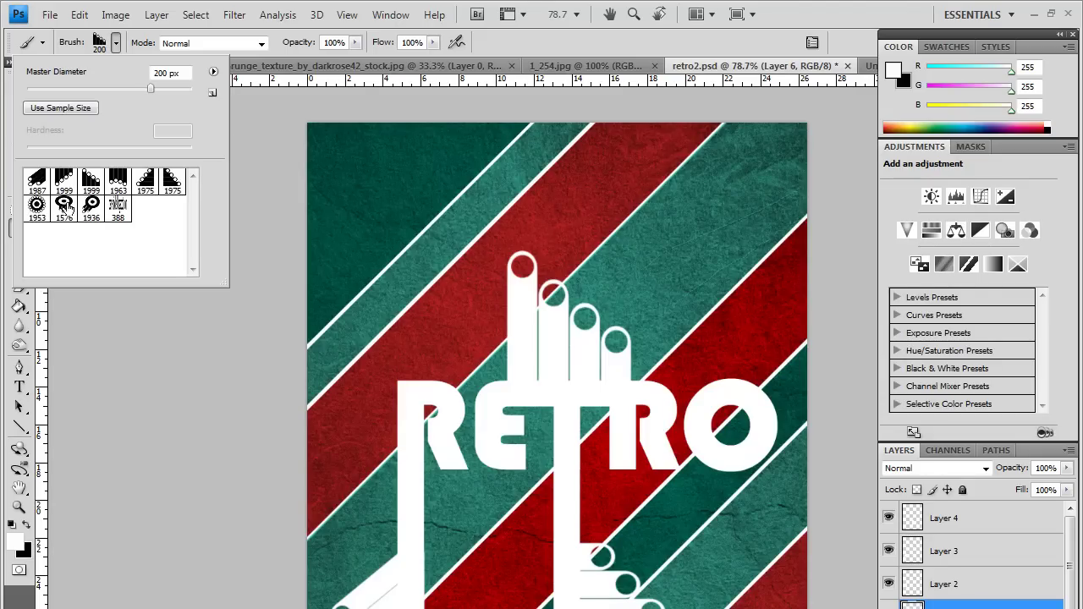
click(118, 180)
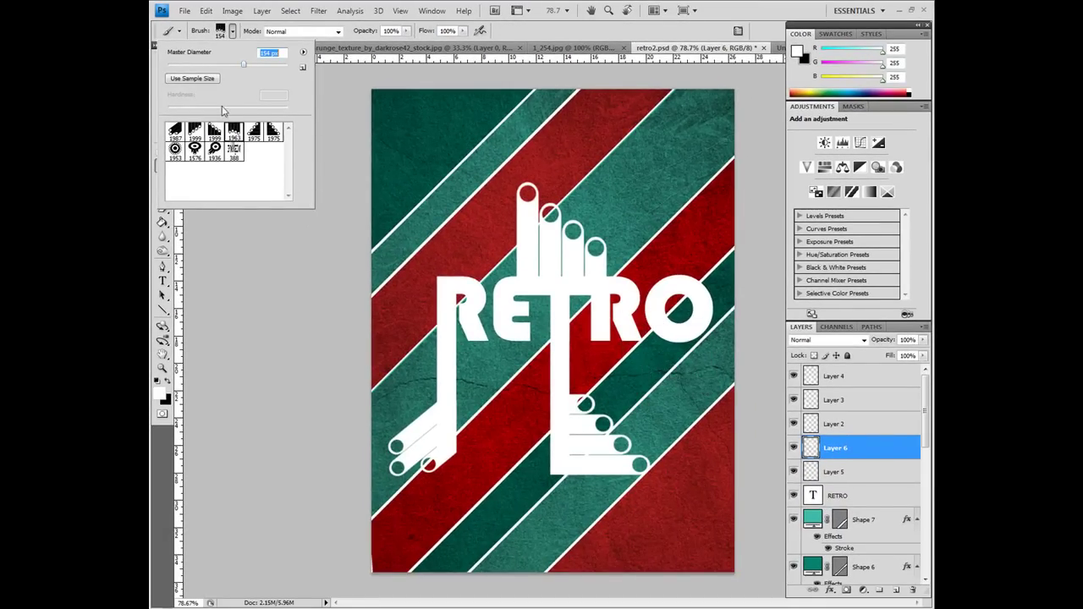
click(235, 66)
click(679, 354)
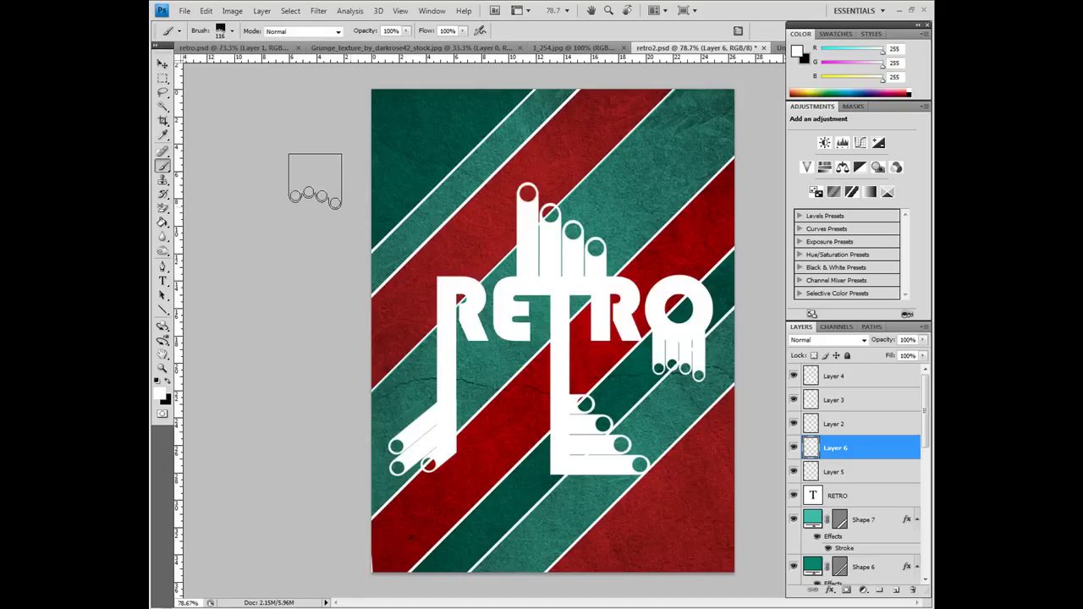
Step: Merge Layer 4 through RETRO into a single layer
click(163, 64)
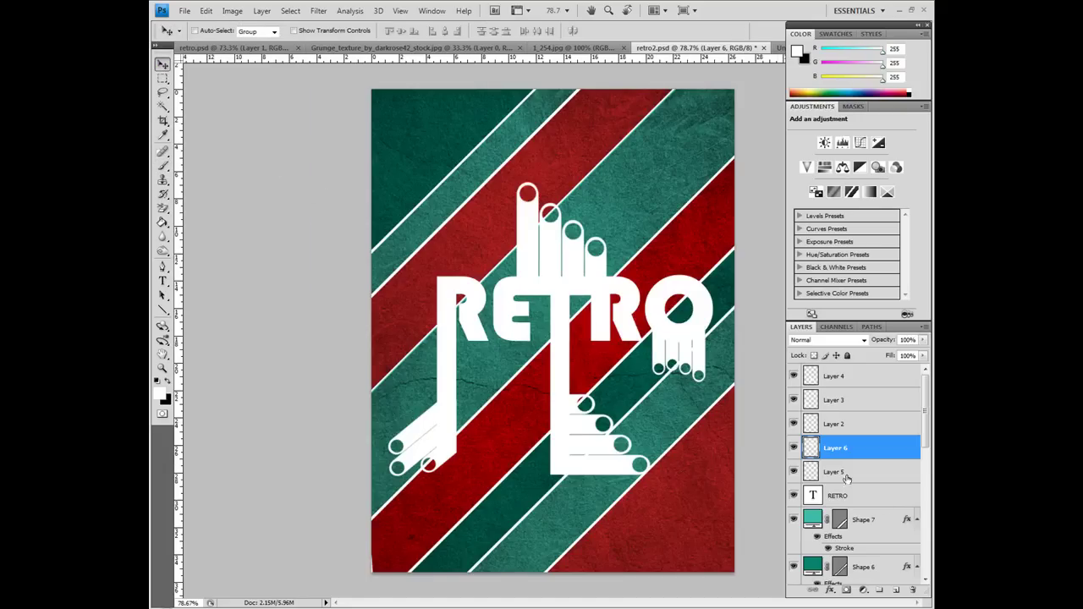
click(237, 47)
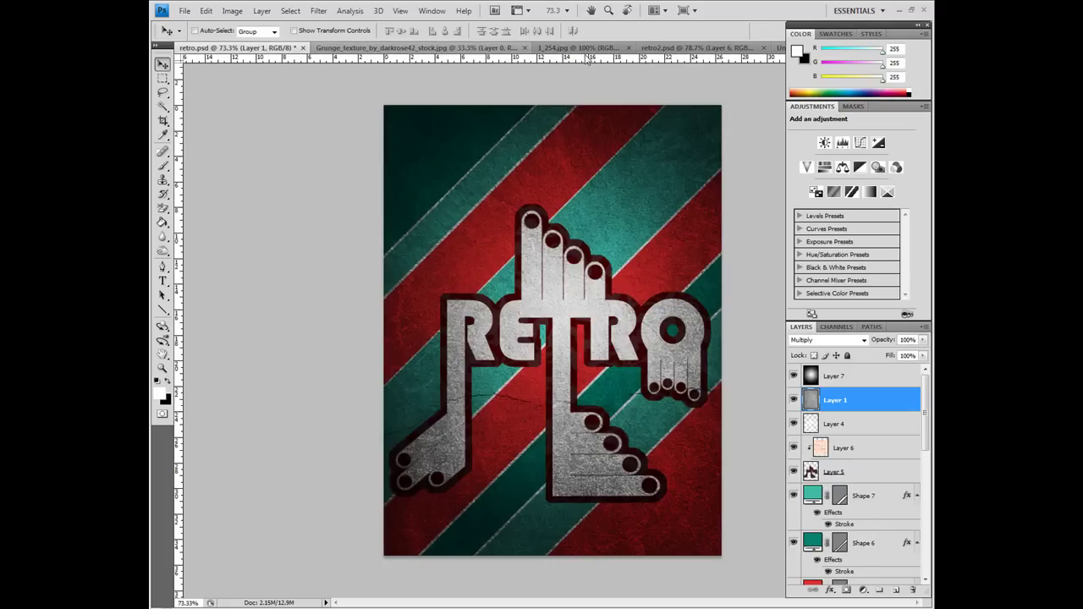
click(695, 48)
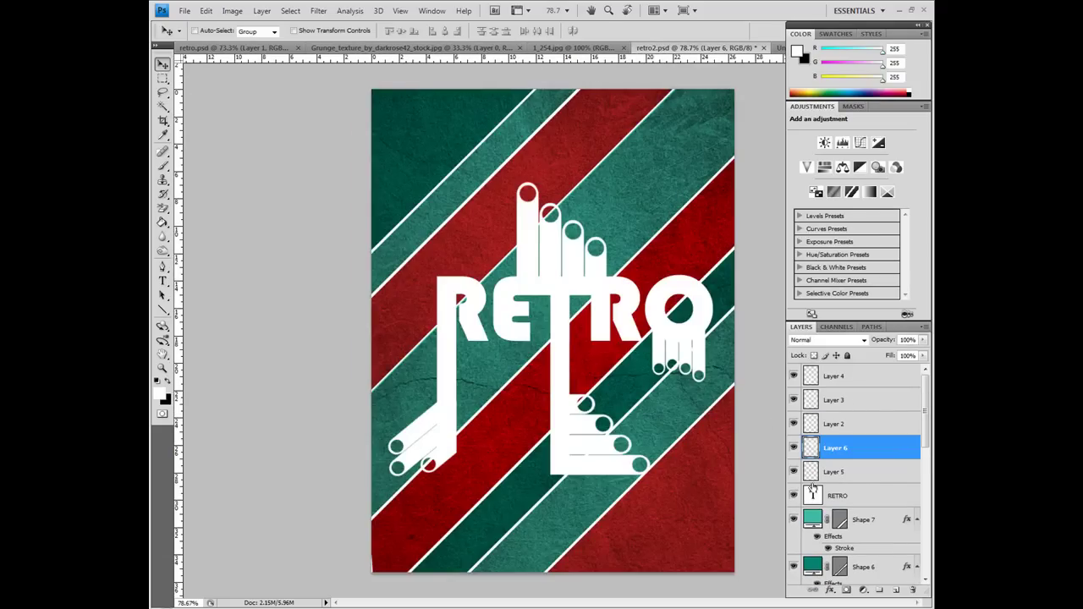
click(859, 480)
click(859, 379)
shift+click(863, 496)
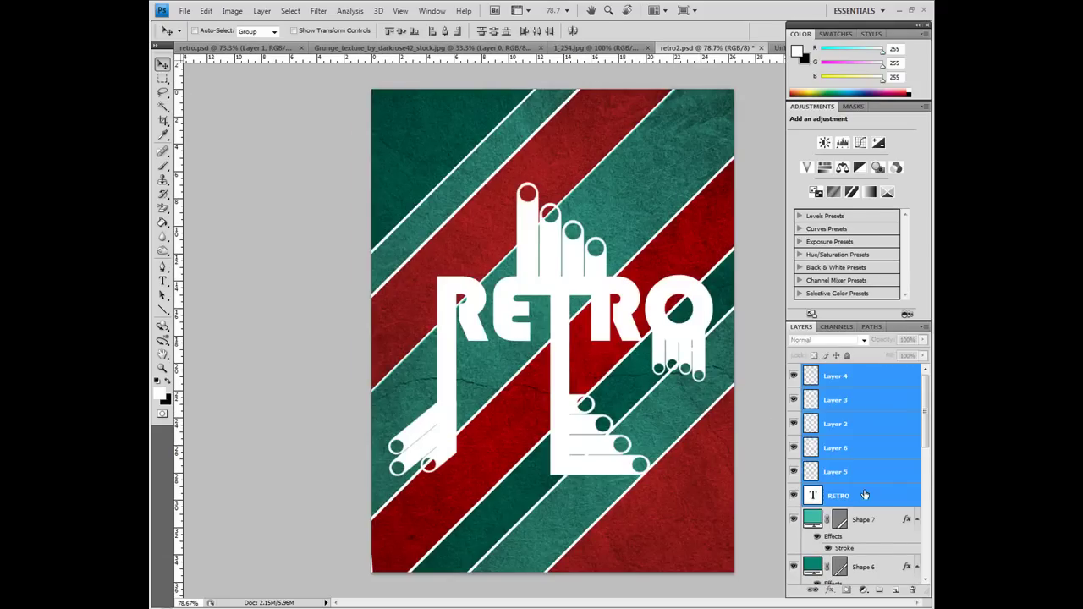
right_click(872, 483)
click(772, 441)
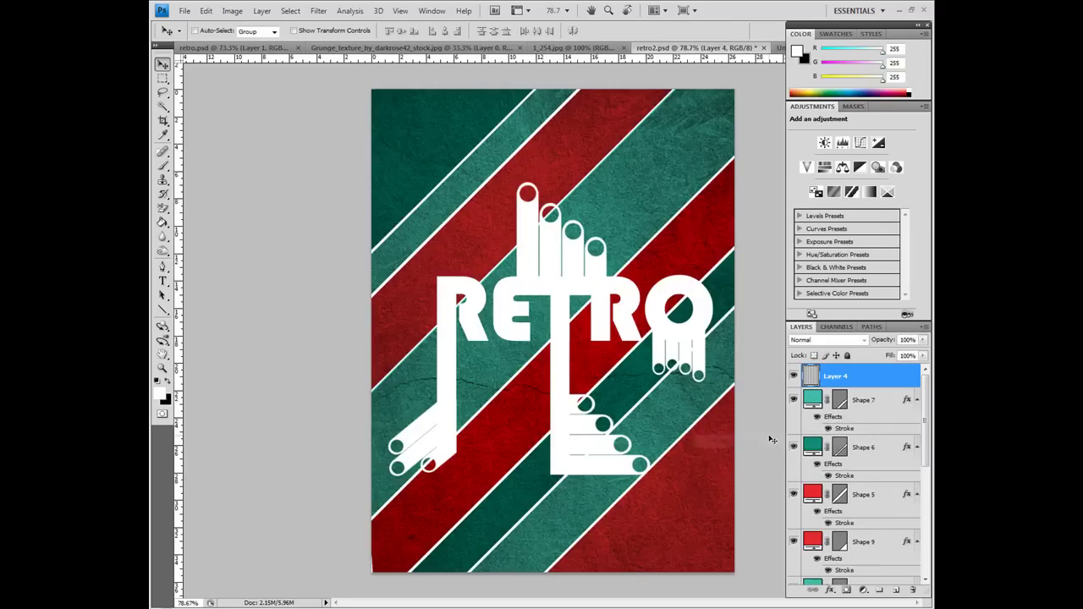
Step: Load the merged artwork's pixels as a selection and expand it outward
right_click(812, 381)
click(706, 435)
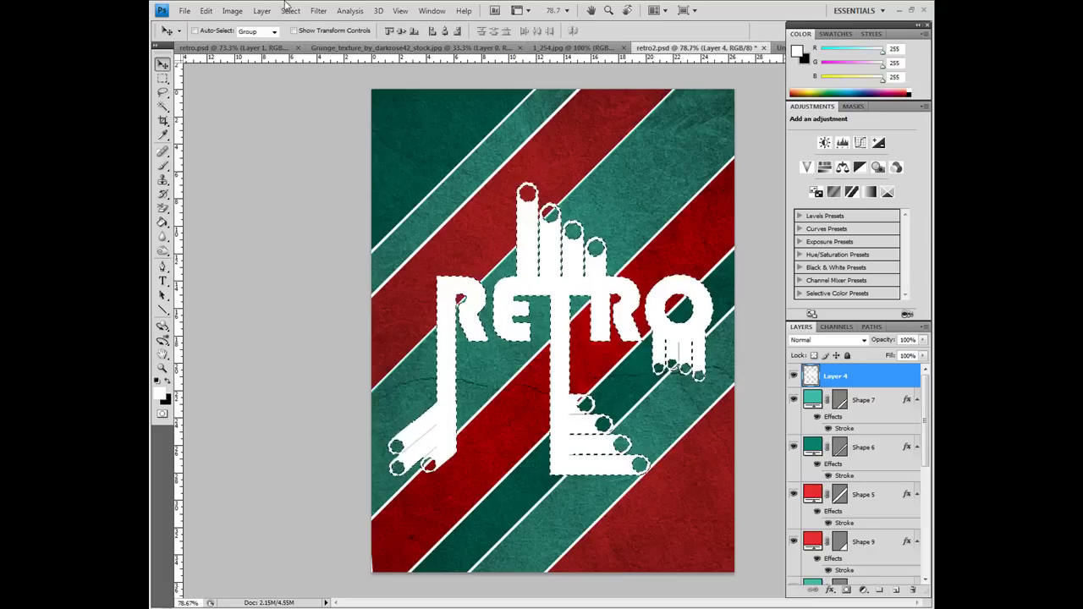
click(290, 10)
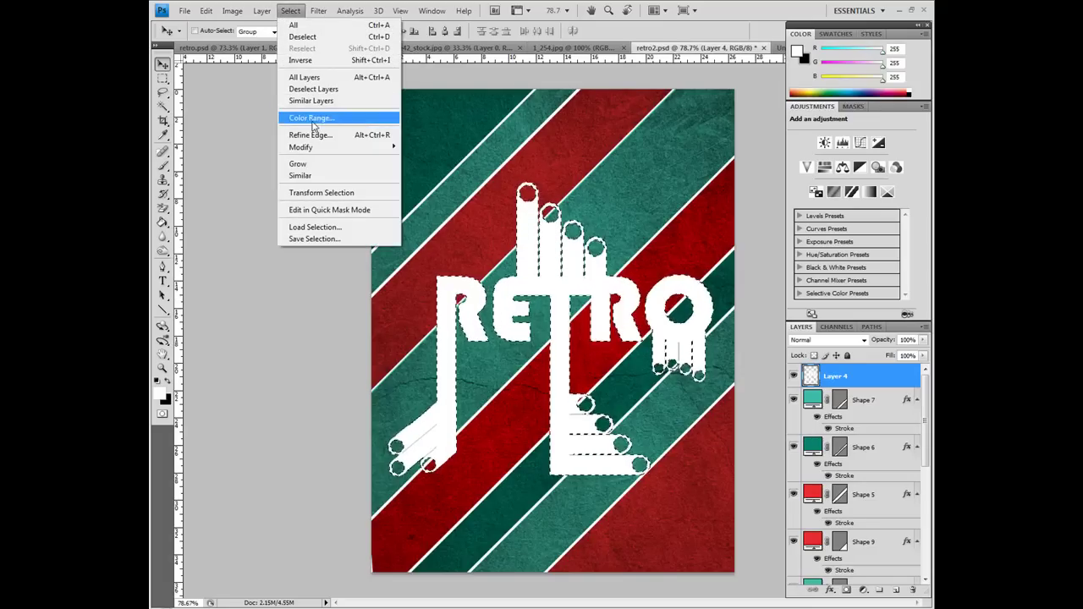
mouse_move(322, 147)
click(418, 170)
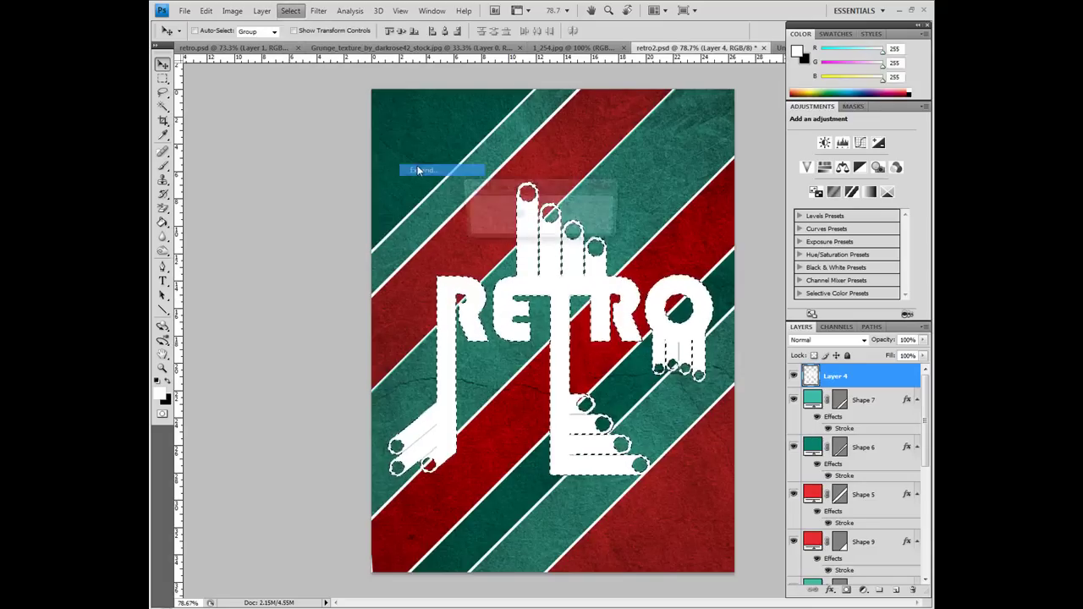
click(590, 209)
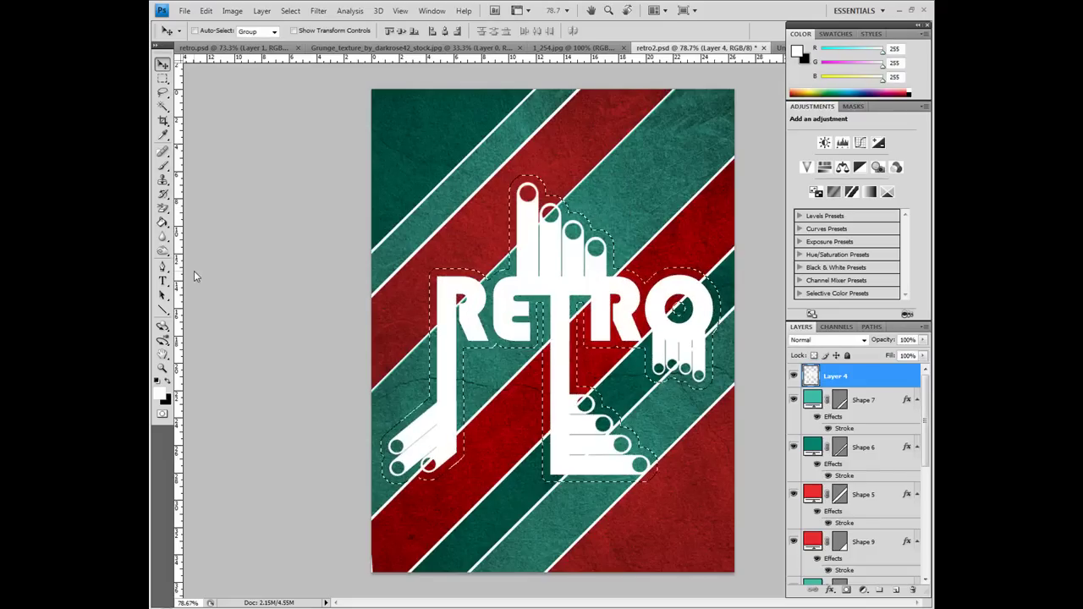
Step: Create new Layer 5 and set the foreground colour to dark brown (R48 G30 B2)
key(ctrl+shift+n)
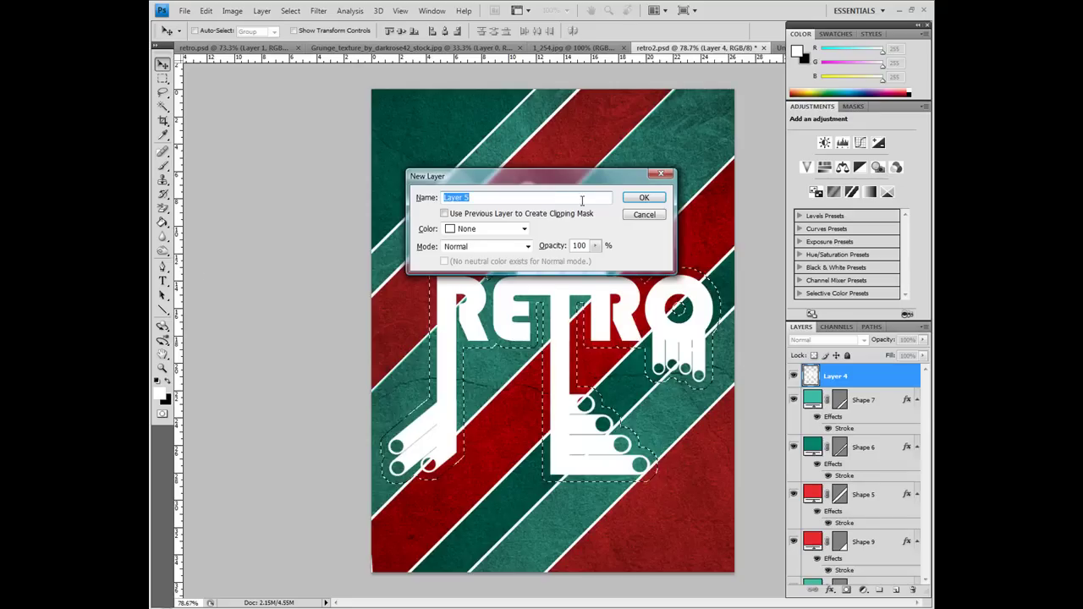
click(631, 198)
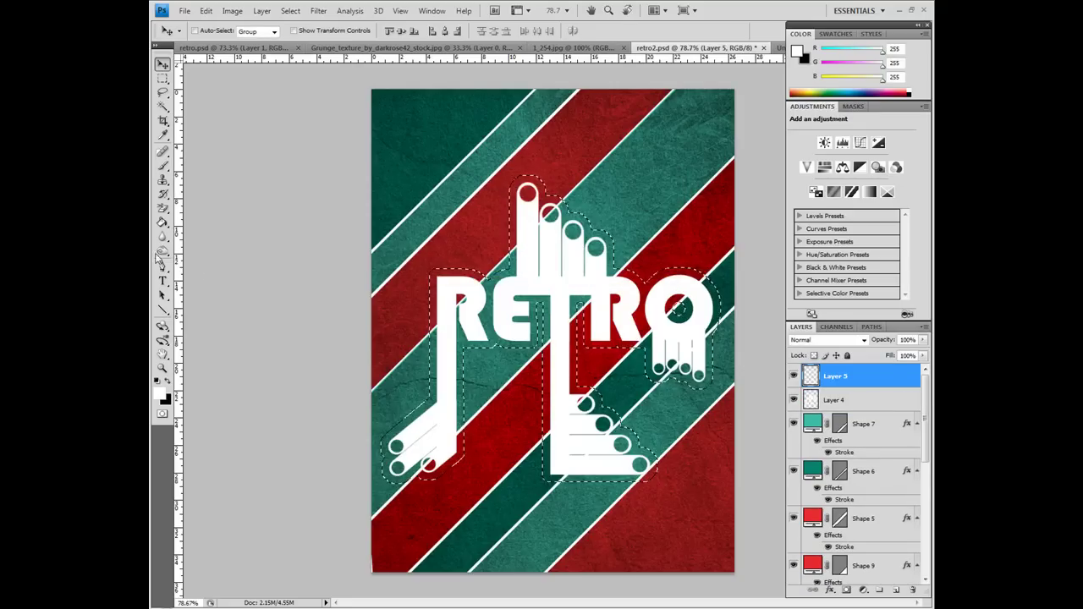
click(162, 222)
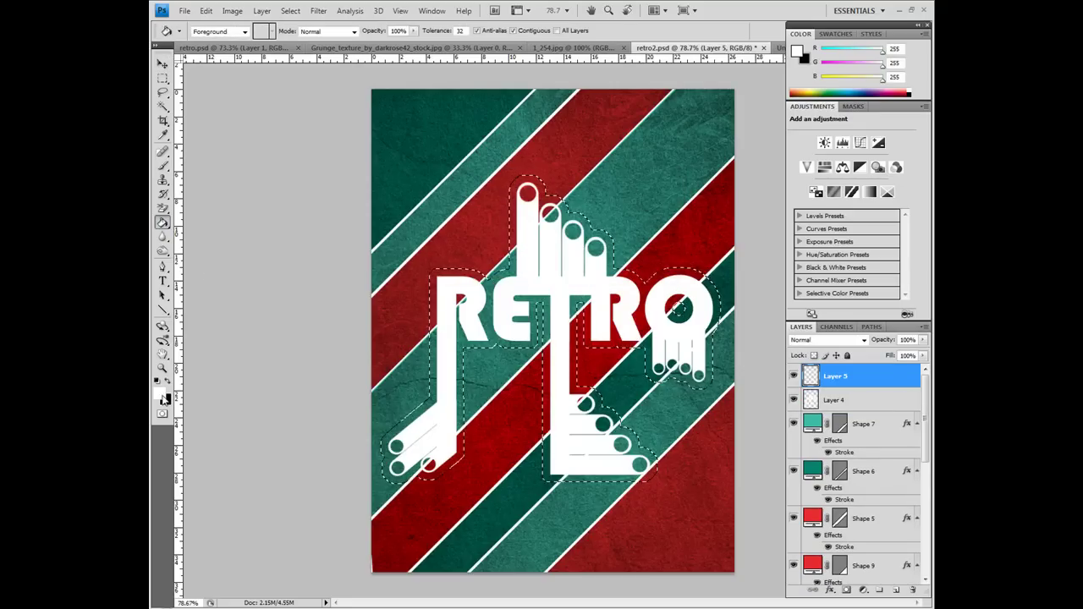
click(163, 397)
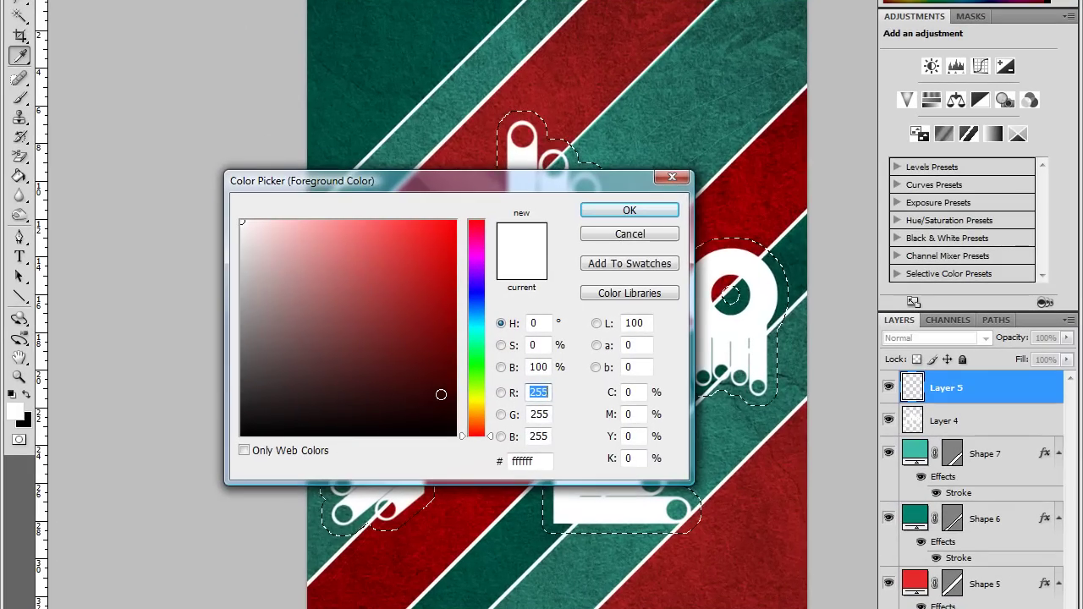
click(441, 395)
drag(479, 406, 479, 415)
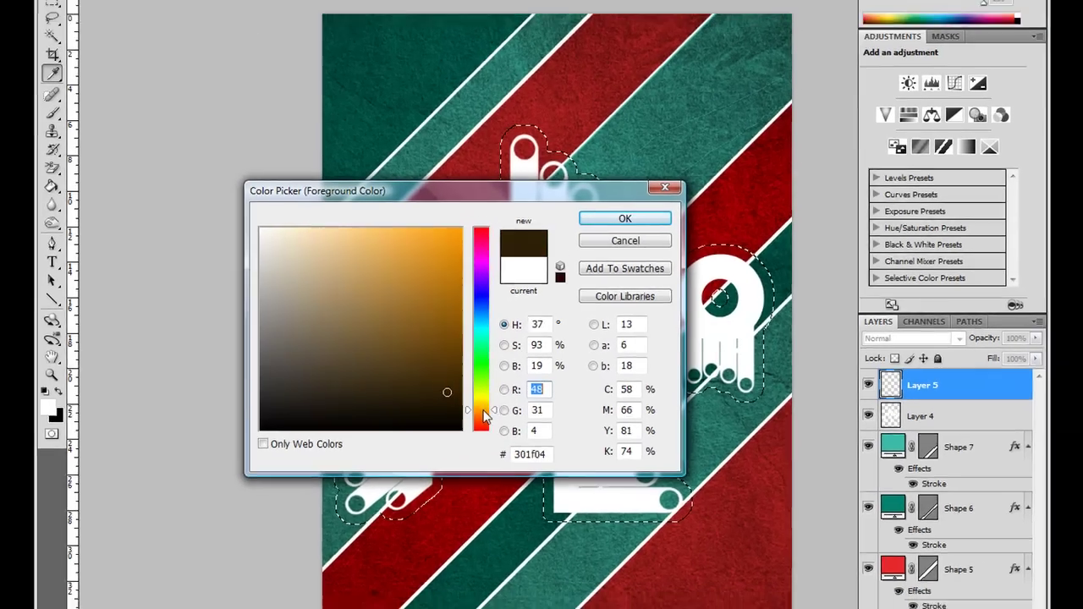
click(449, 394)
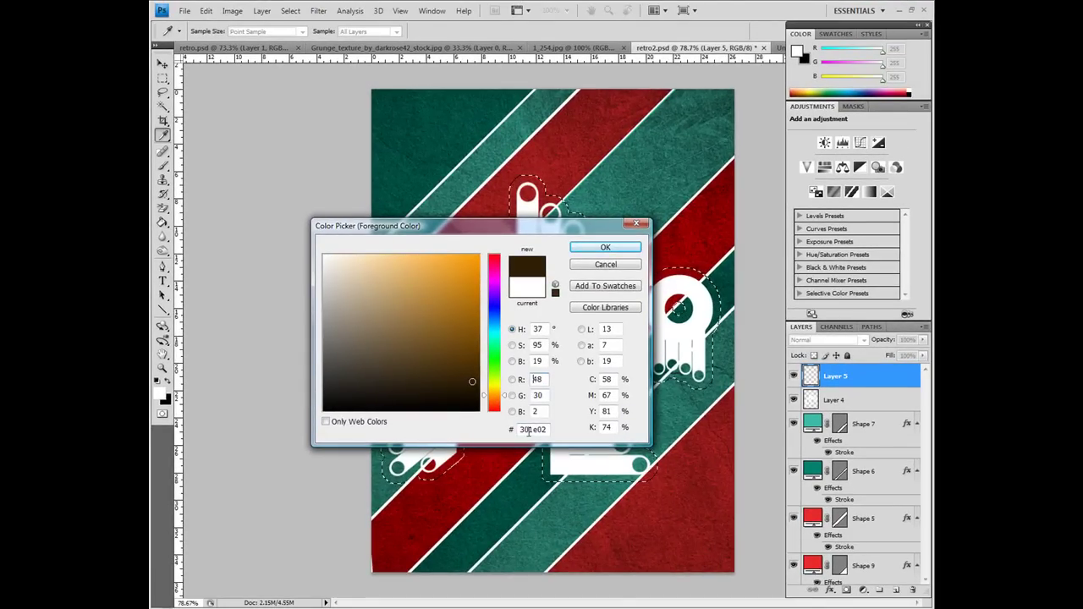
click(605, 247)
Step: Fill the expanded selection with dark brown, move Layer 5 below Layer 4, and deselect
key(g)
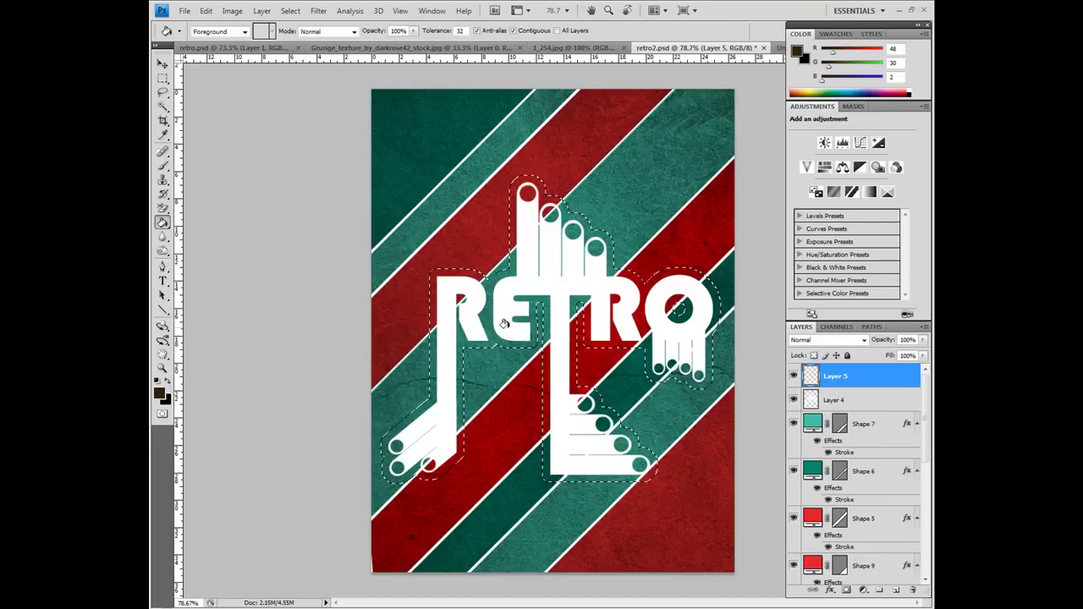
click(430, 327)
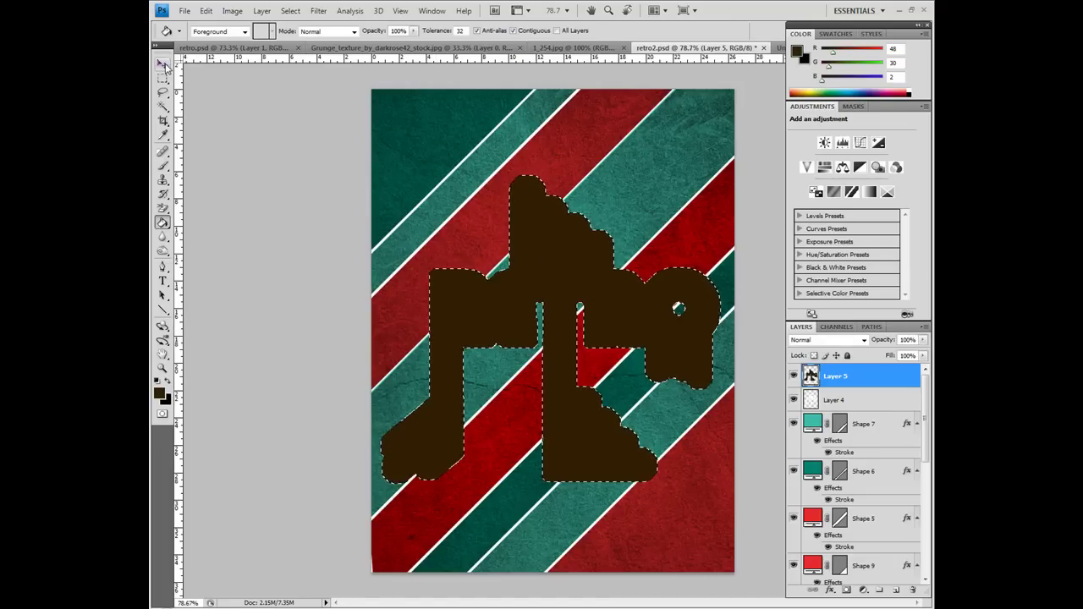
click(163, 65)
drag(863, 378, 868, 402)
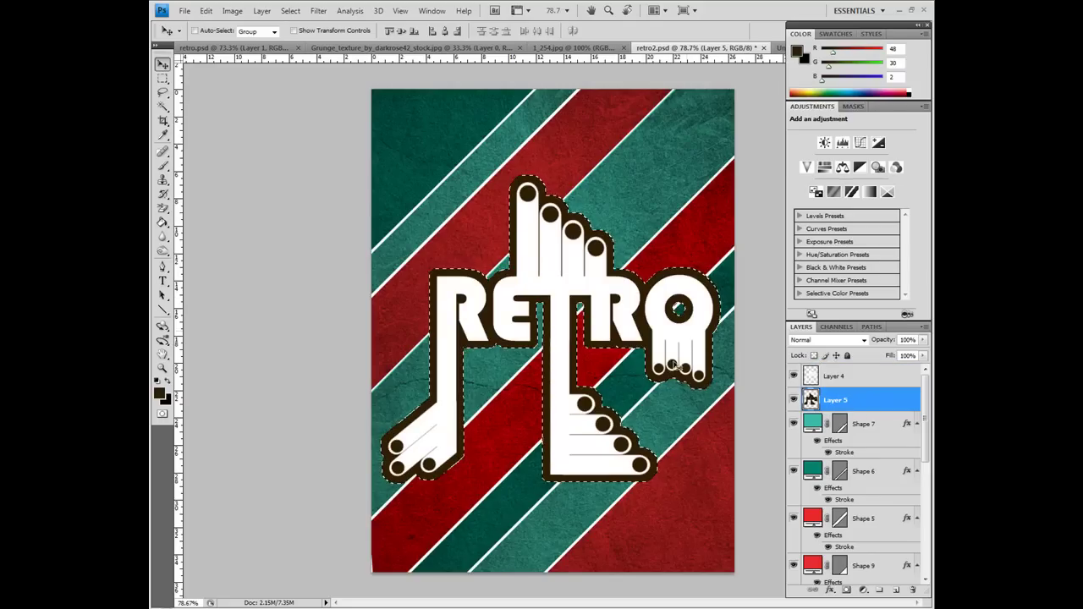
key(m)
key(ctrl+d)
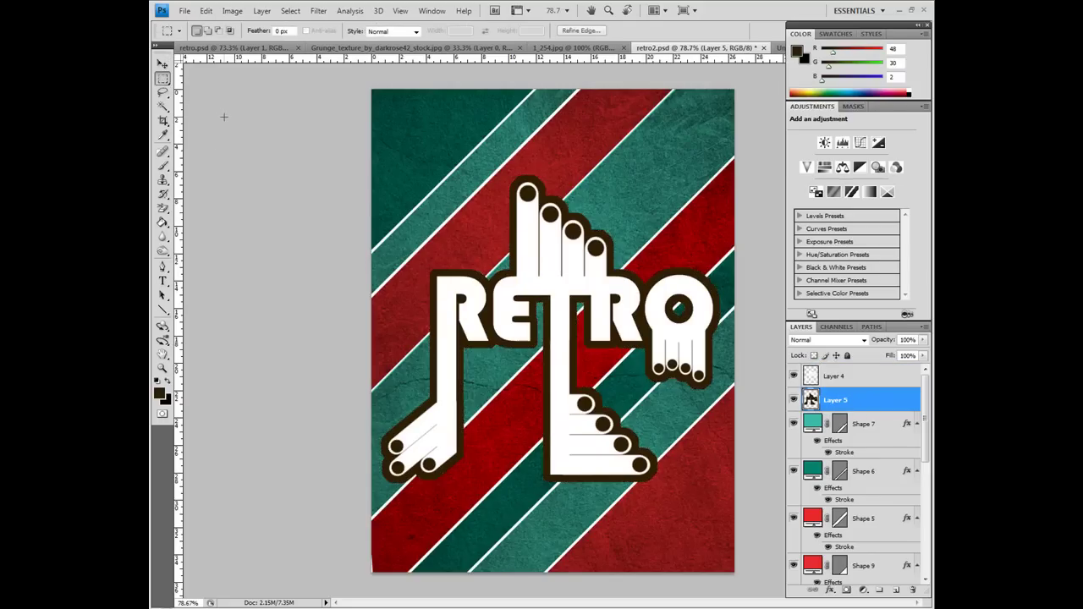
Step: Set the grunge texture Layer 1 to Multiply blend mode
click(237, 49)
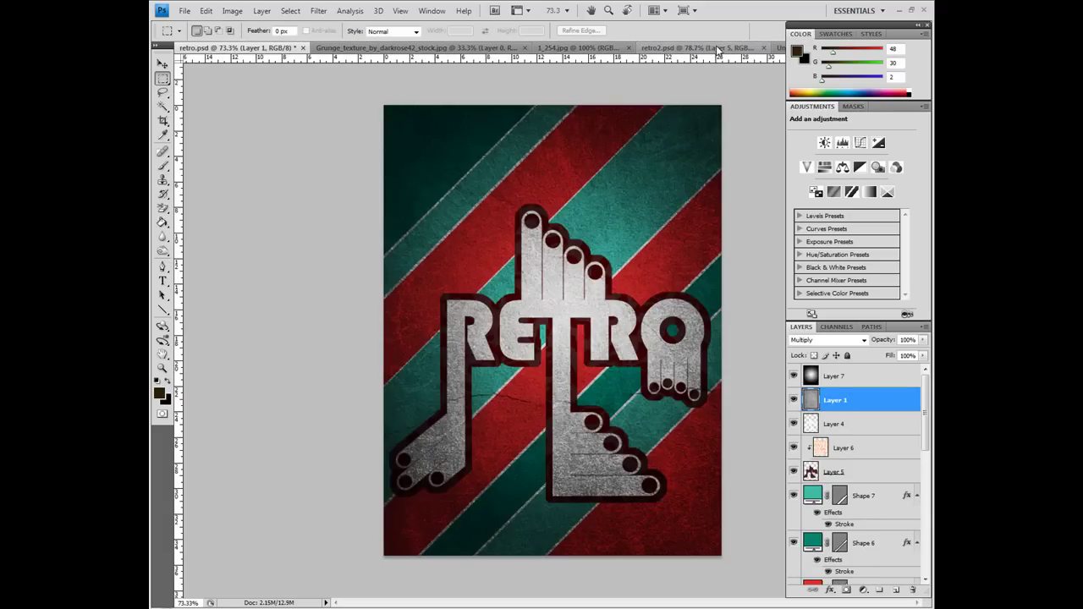
click(718, 49)
scroll(892, 570, down, 5)
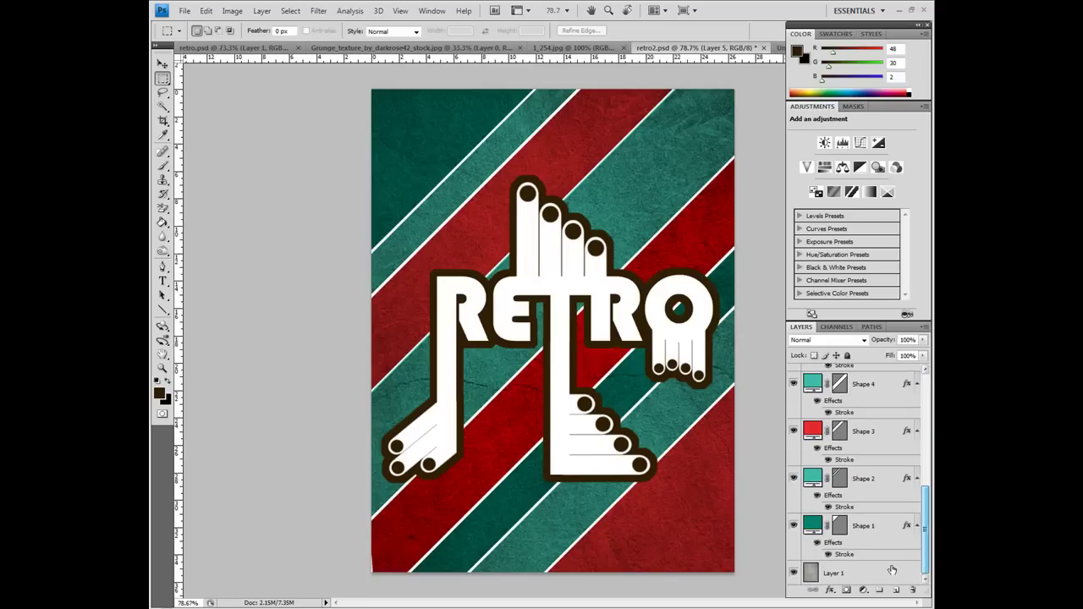
drag(892, 571, 858, 371)
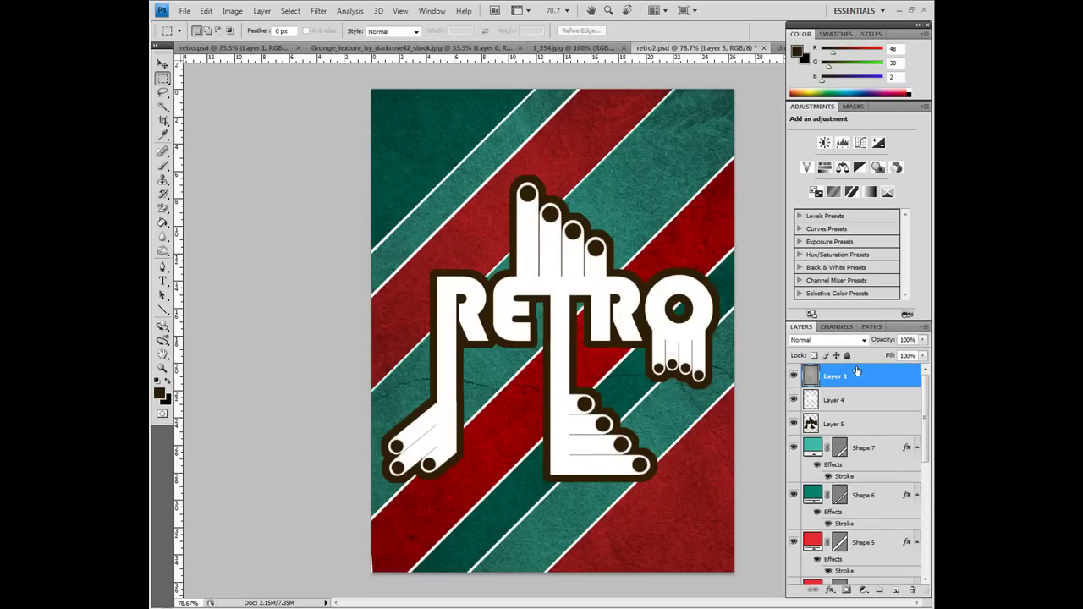
click(825, 340)
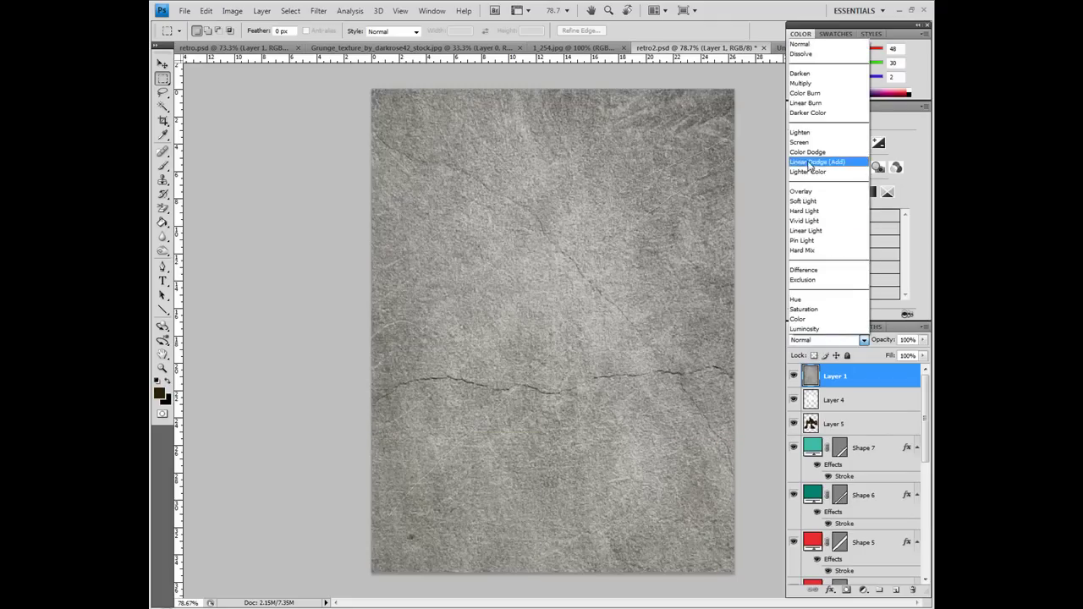
click(800, 83)
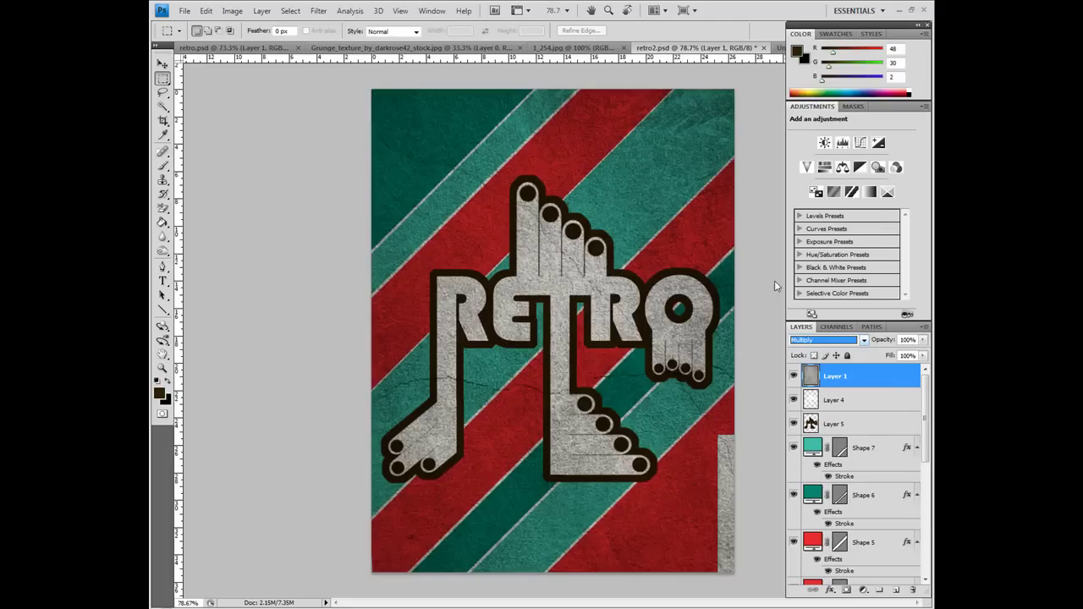
Step: Review the finished retro.psd reference poster
click(233, 48)
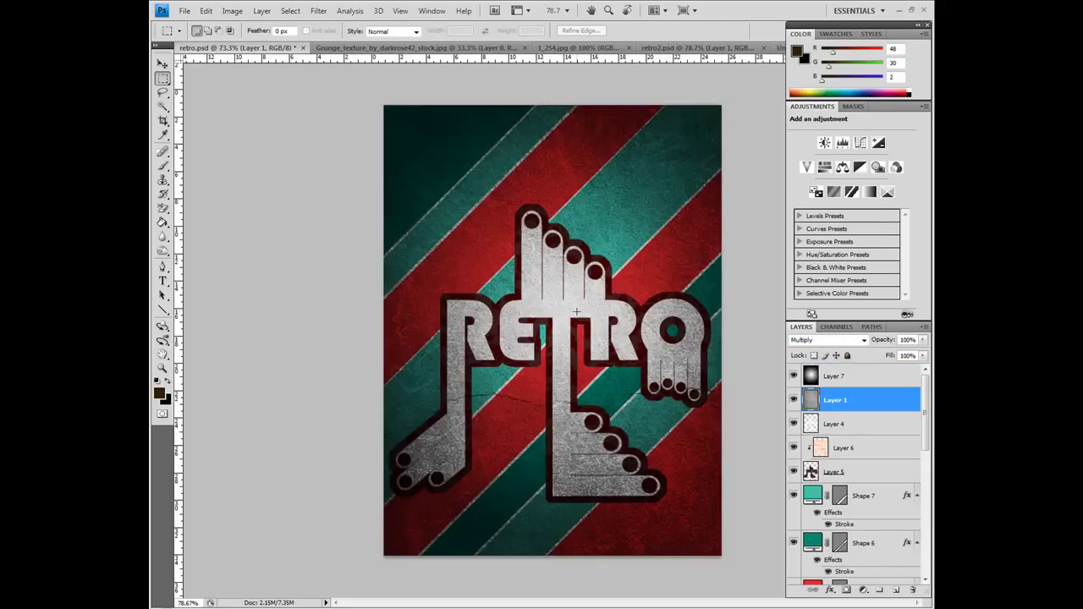
scroll(406, 276, up, 3)
scroll(406, 277, up, 2)
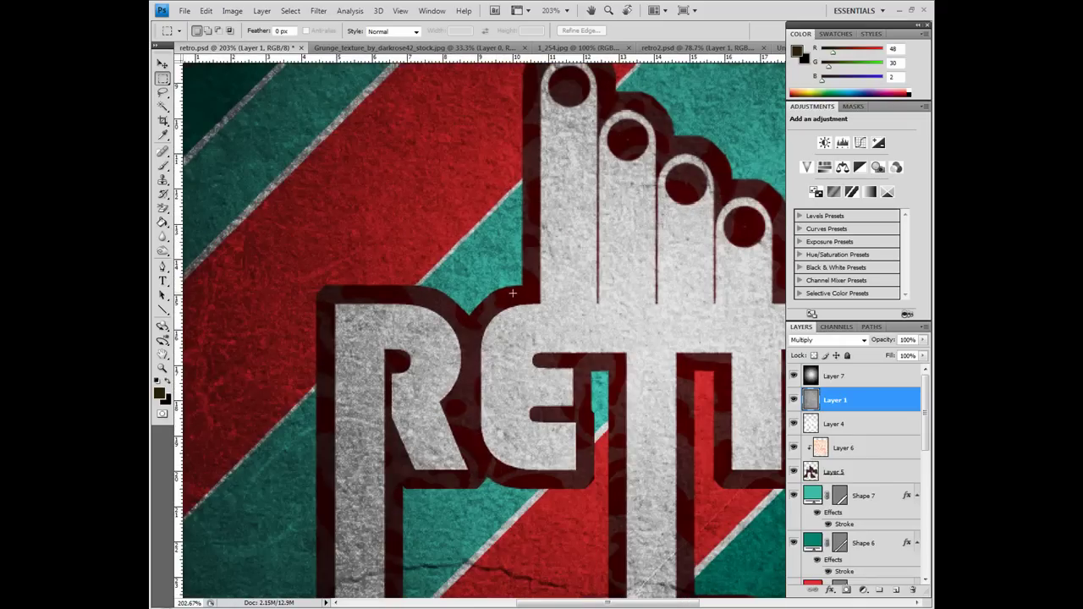
scroll(550, 445, down, 7)
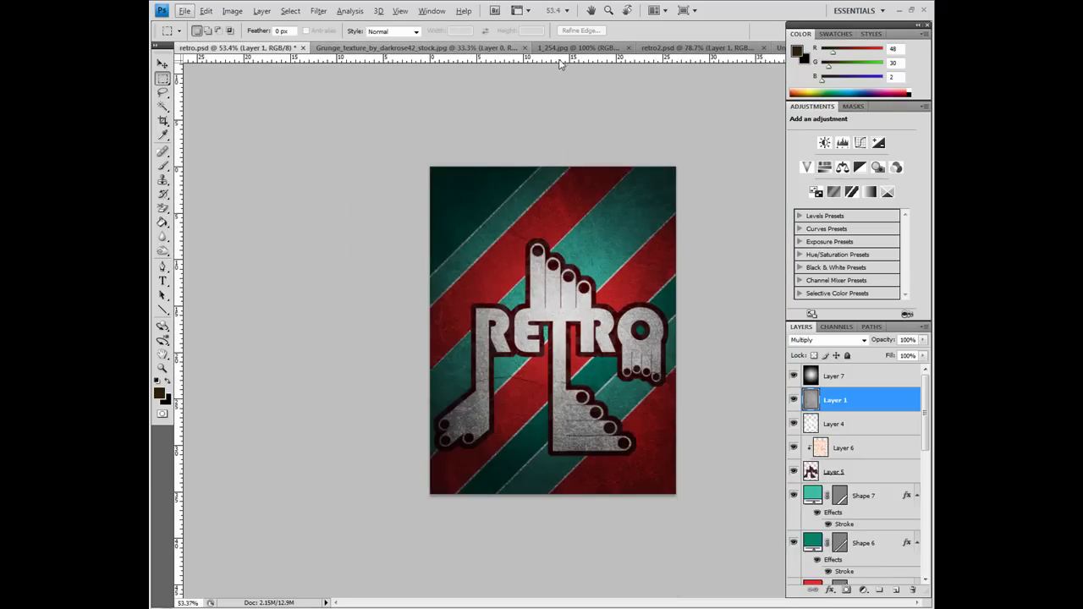
Step: Paste the 1_254.jpg floral pattern into retro2.psd as Layer 6, below Layer 4
click(581, 47)
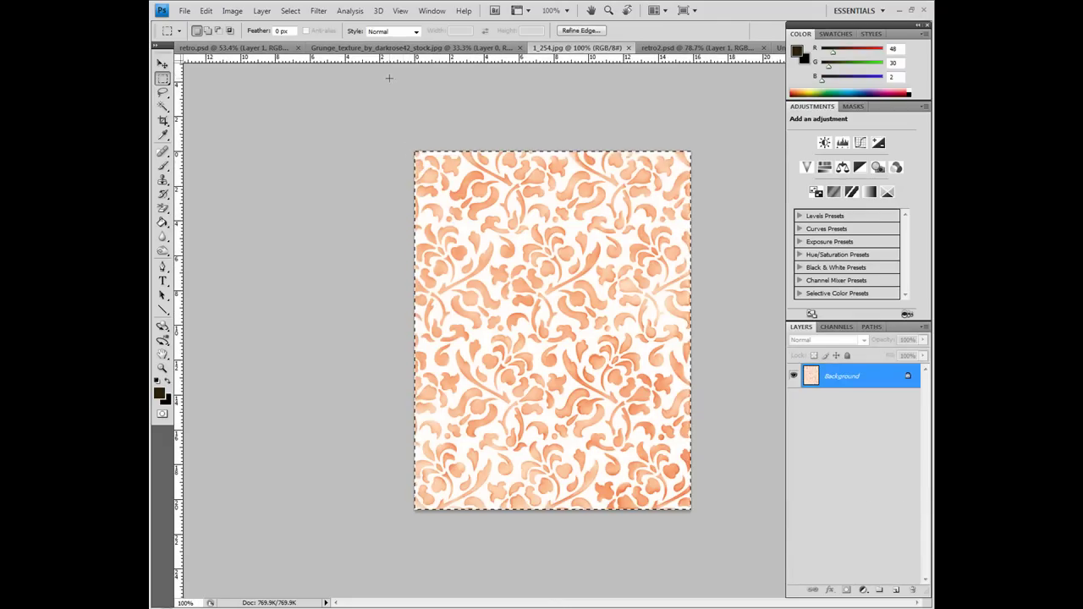
click(677, 48)
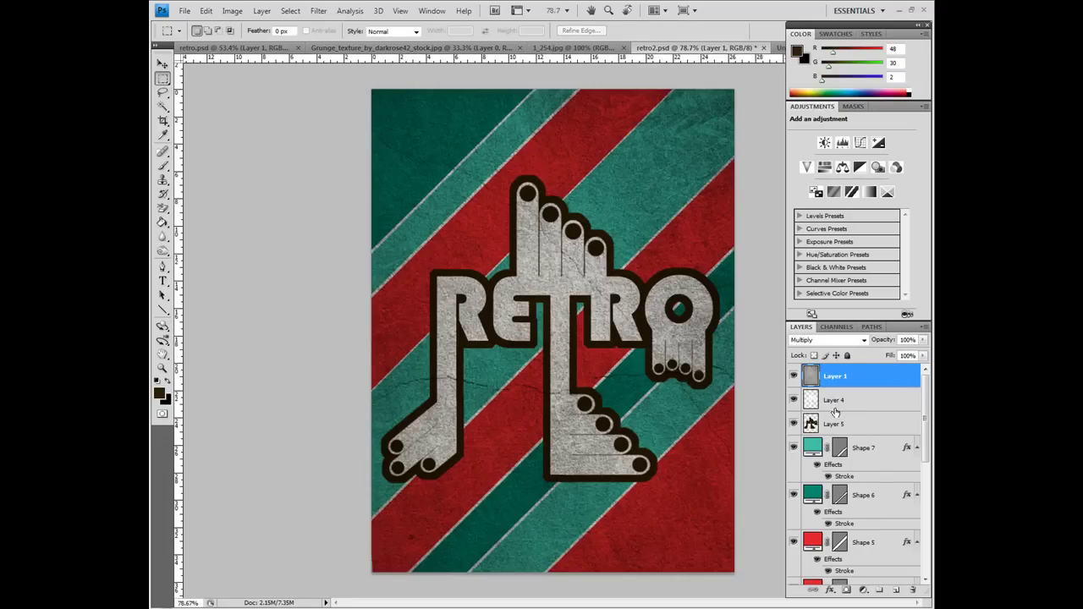
key(ctrl+v)
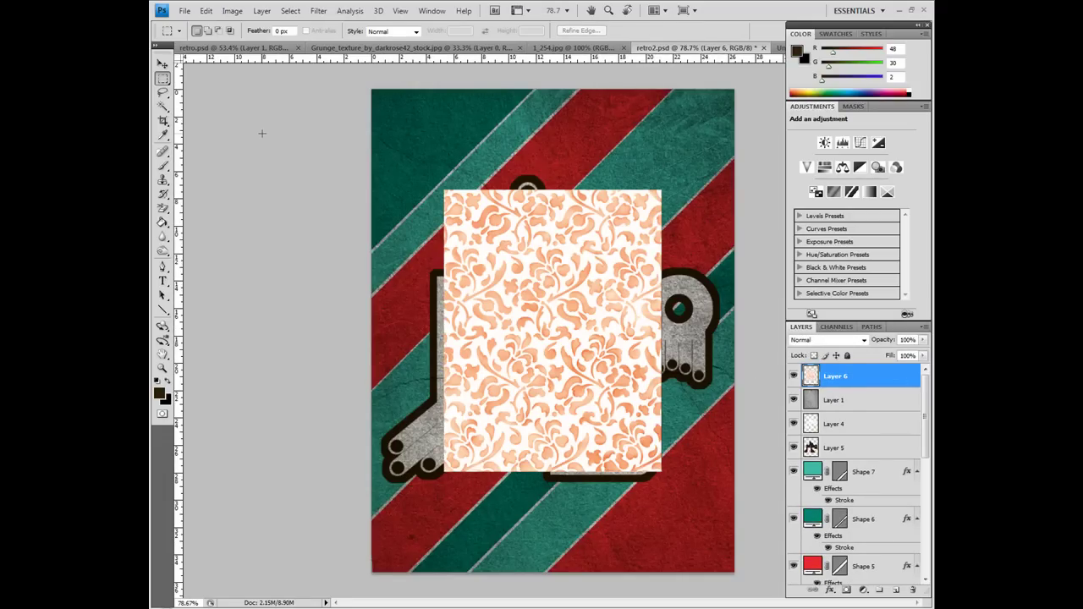
key(ctrl+t)
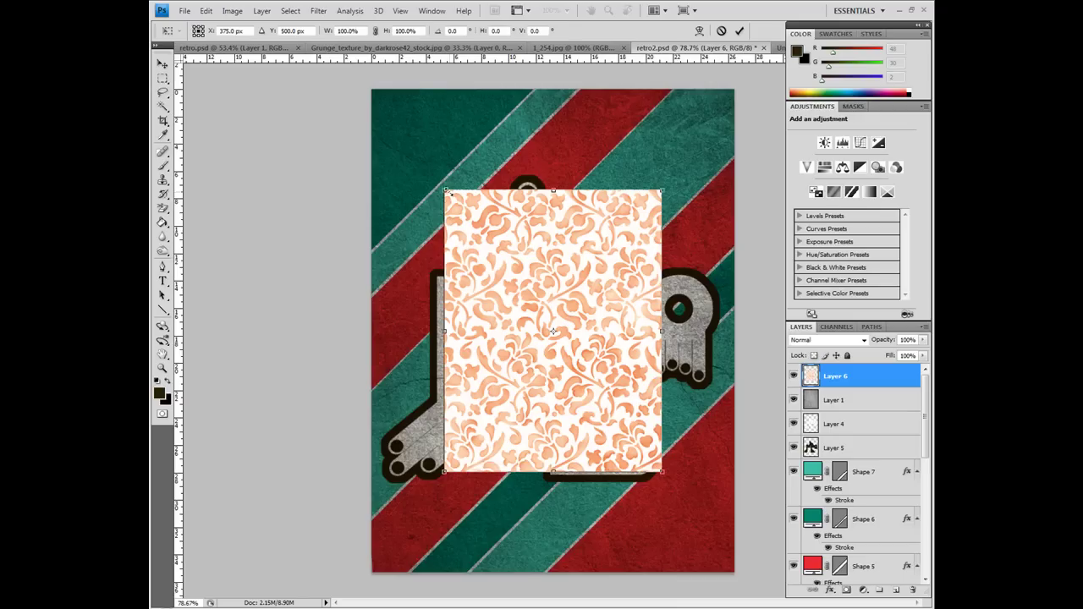
drag(439, 188, 414, 167)
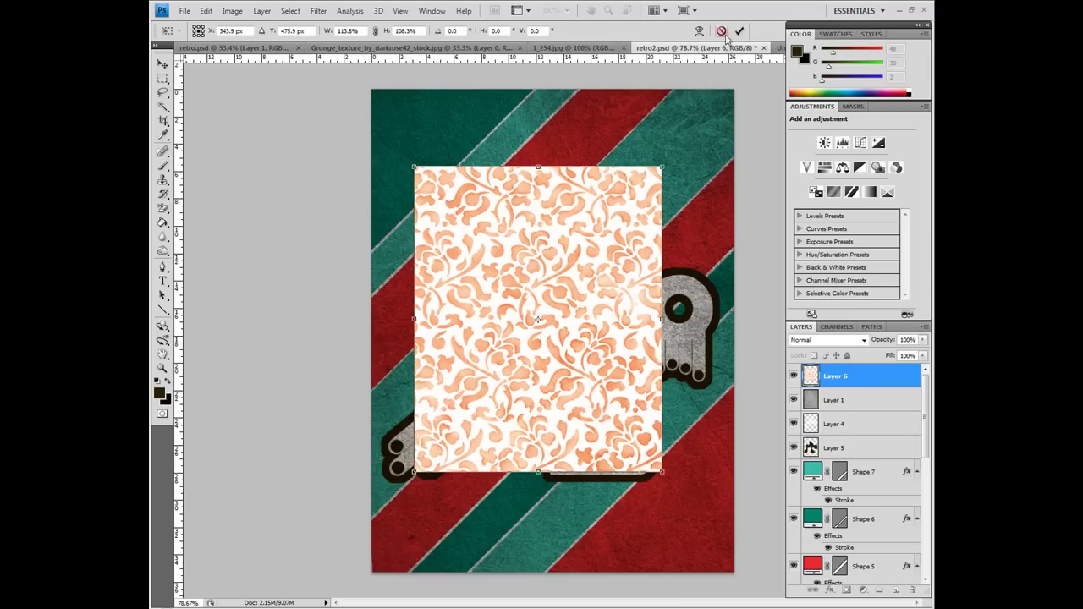
click(722, 30)
drag(853, 375, 849, 435)
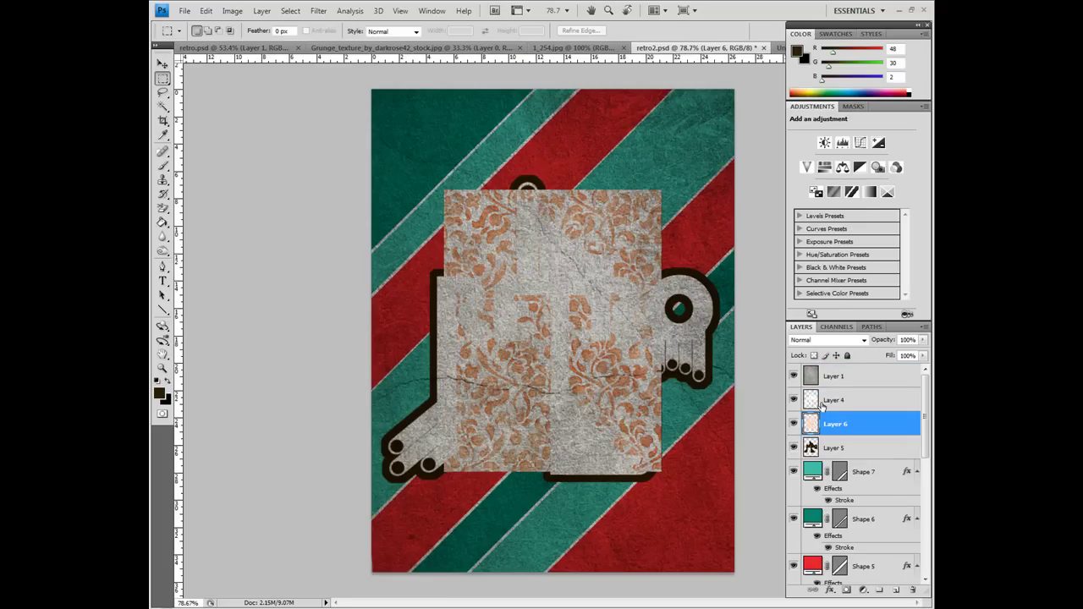
click(821, 406)
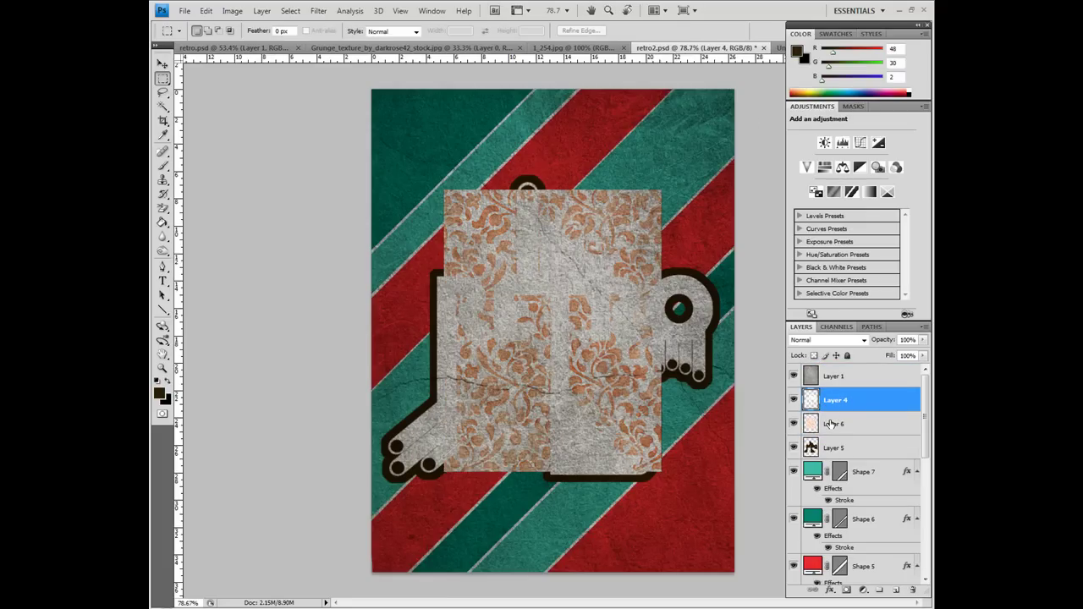
click(831, 424)
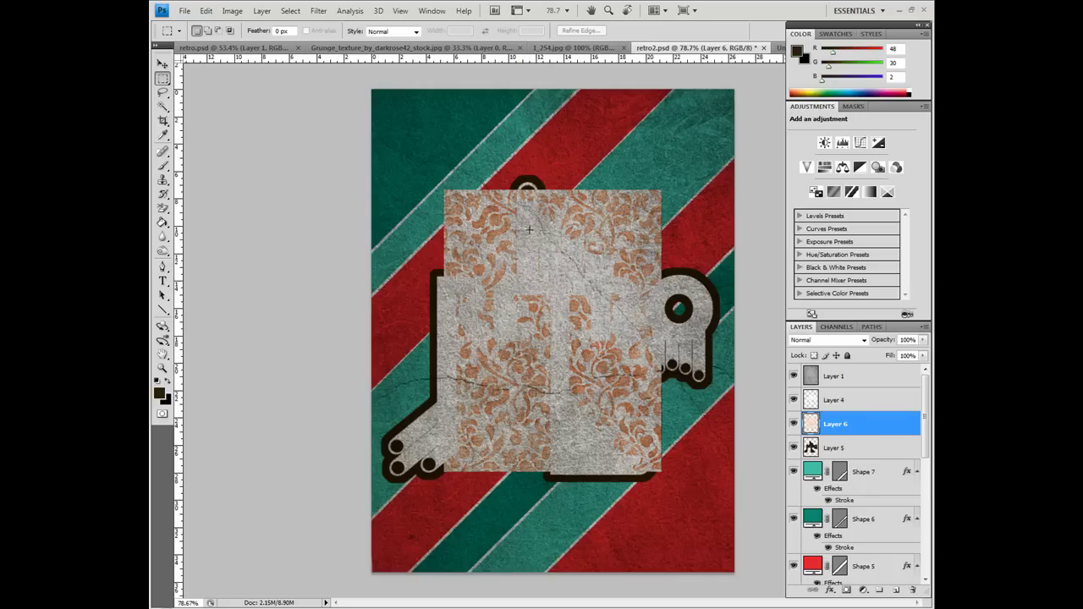
Step: Free-transform the pattern to about 156% by 126% so it covers the lettering
key(ctrl+t)
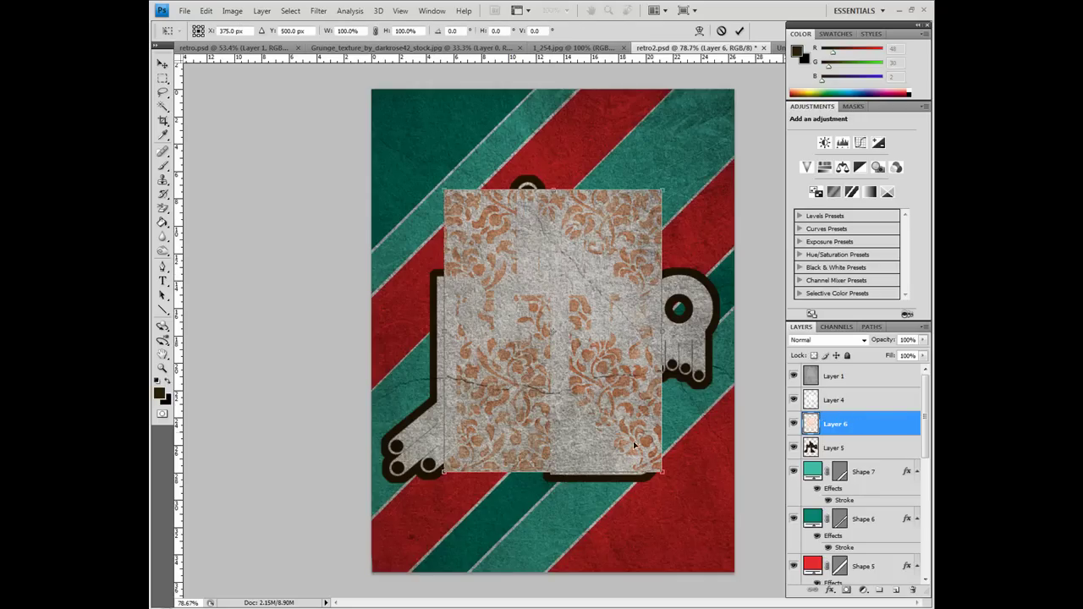
drag(665, 474, 725, 482)
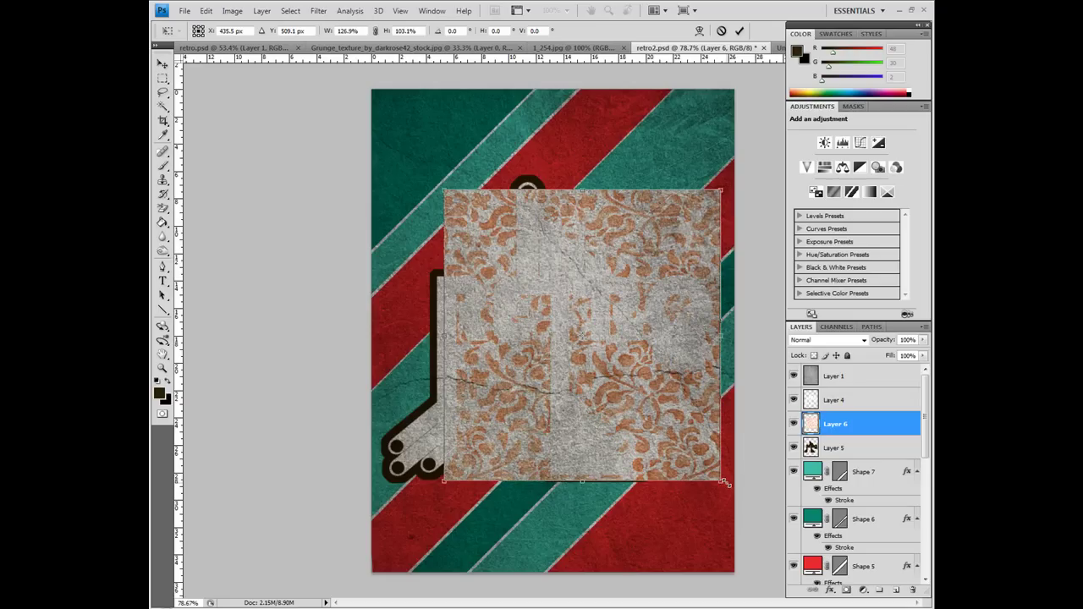
drag(445, 336, 382, 341)
drag(551, 482, 551, 608)
drag(557, 369, 216, 10)
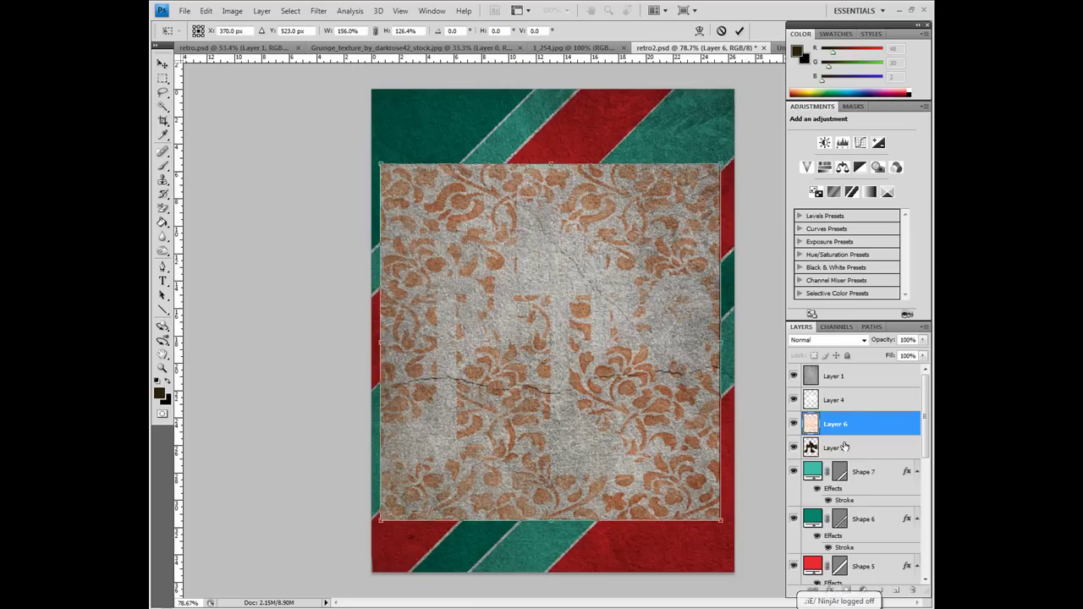
Step: Commit the stretched pattern and clip Layer 6 to the lettering layer below
click(739, 32)
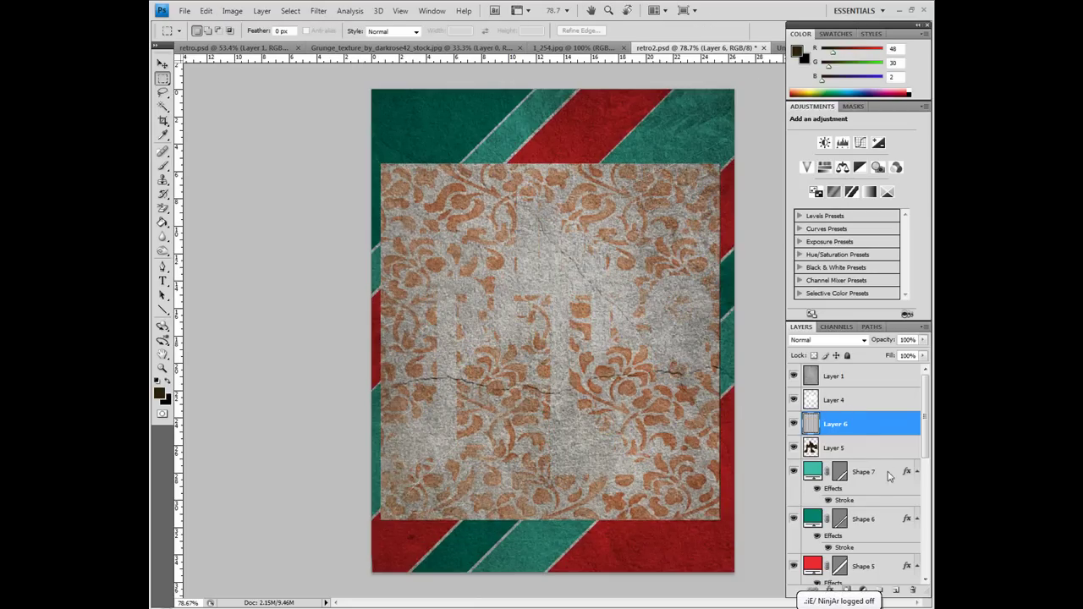
right_click(842, 423)
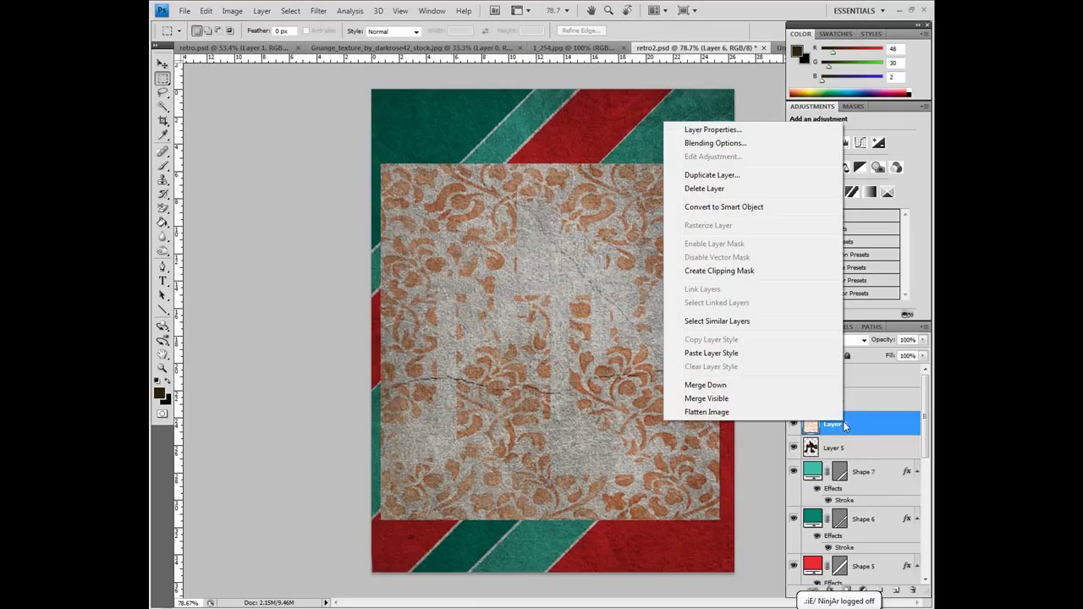
click(734, 271)
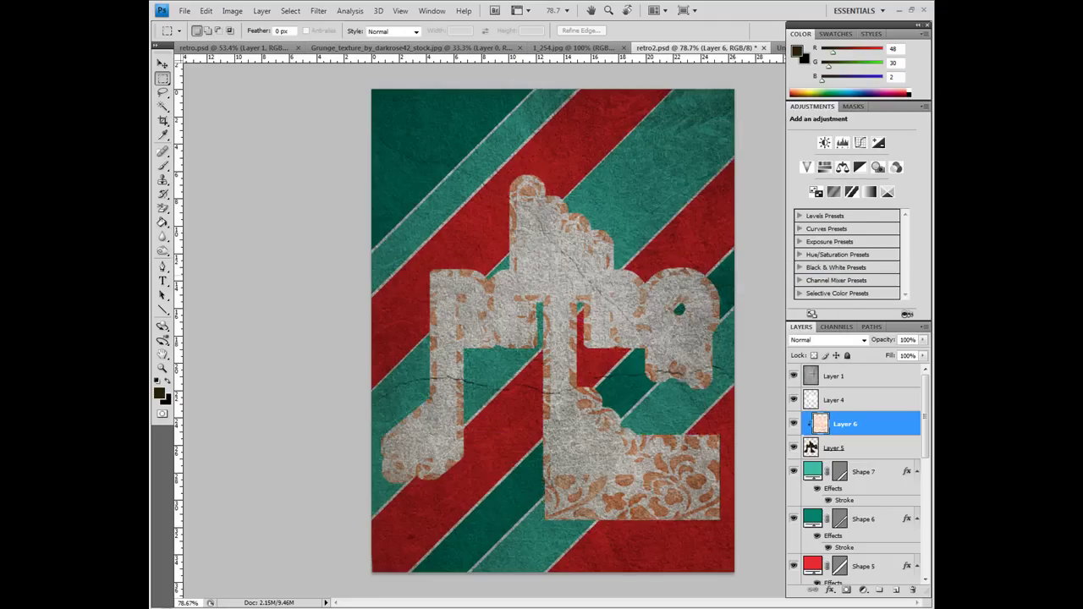
Step: Try Normal and Color Burn blend modes on the floral pattern
click(844, 343)
click(828, 90)
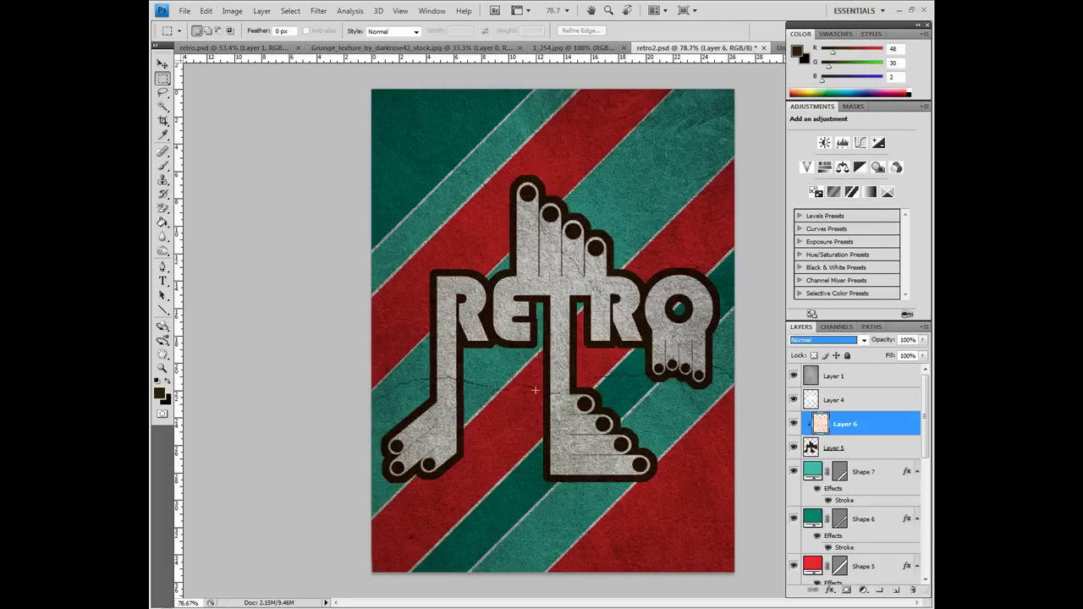
key(Up)
key(Up)
key(Down)
click(163, 65)
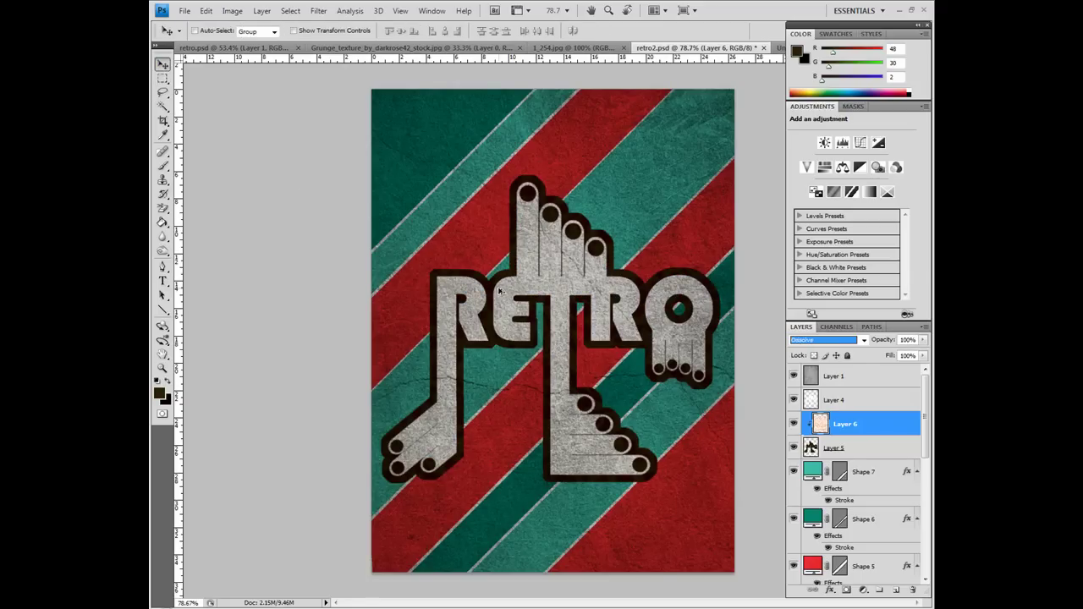
key(Up)
key(Down)
Step: Compare Soft Light, Hard Light and others, settling the pattern on Overlay
key(ctrl+plus)
key(ctrl+plus)
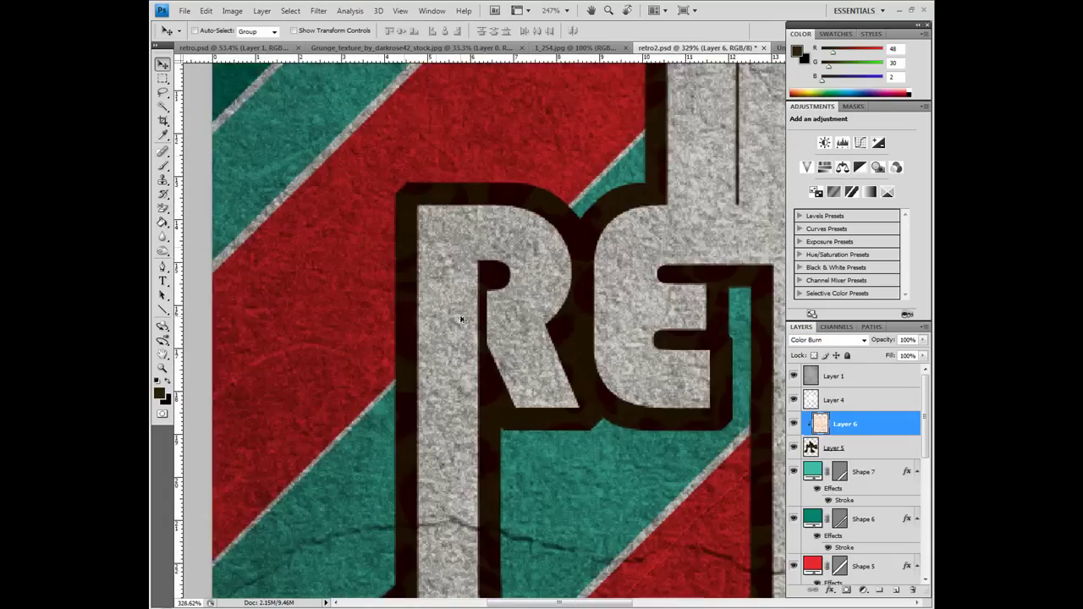
key(ctrl+minus)
key(ctrl+minus)
key(ctrl+minus)
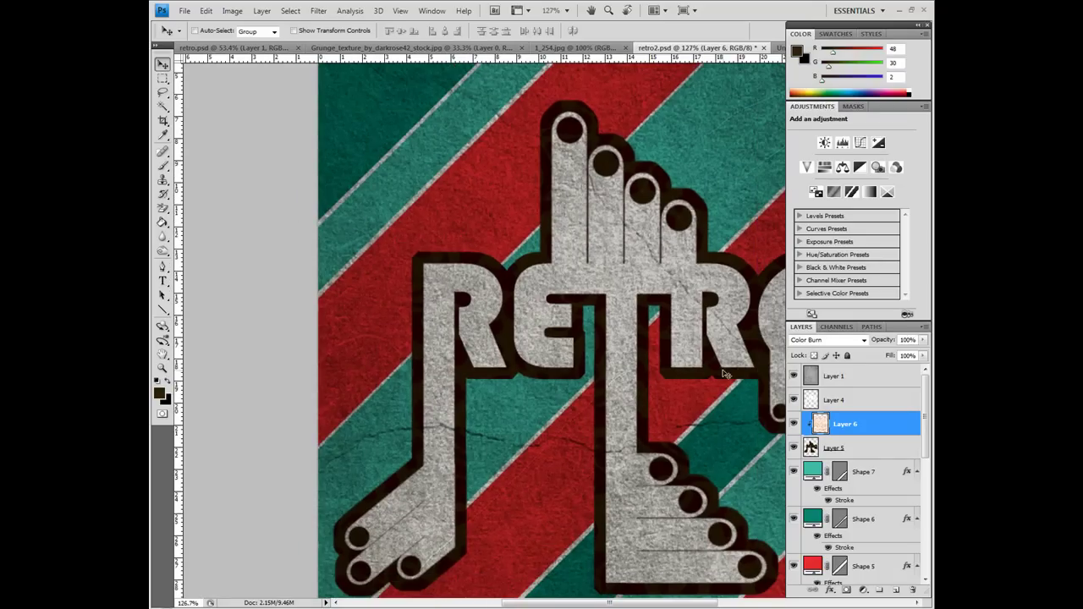
key(ctrl+0)
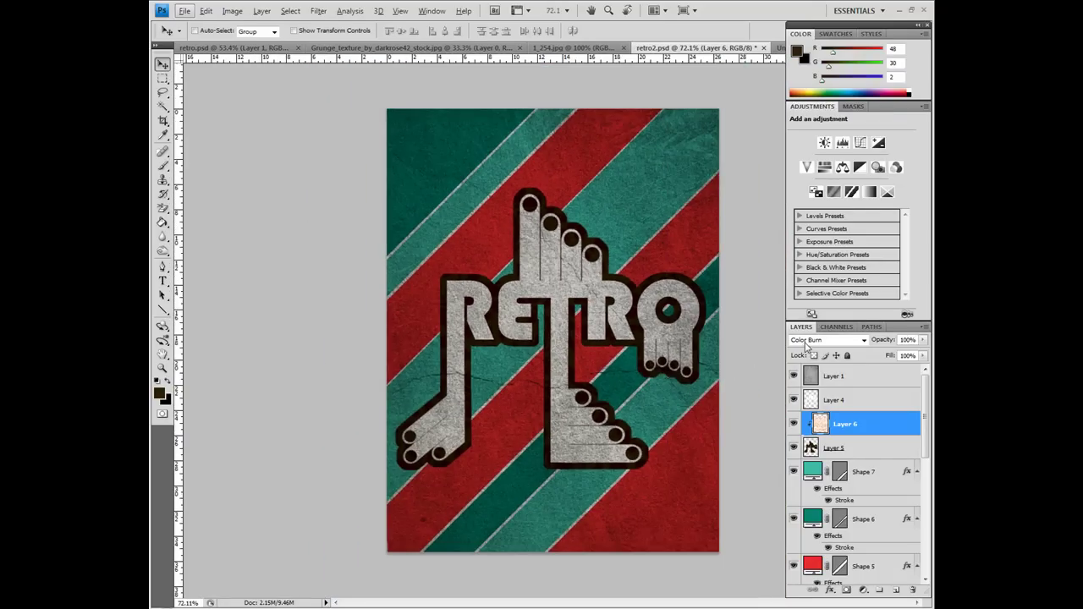
click(806, 341)
click(822, 208)
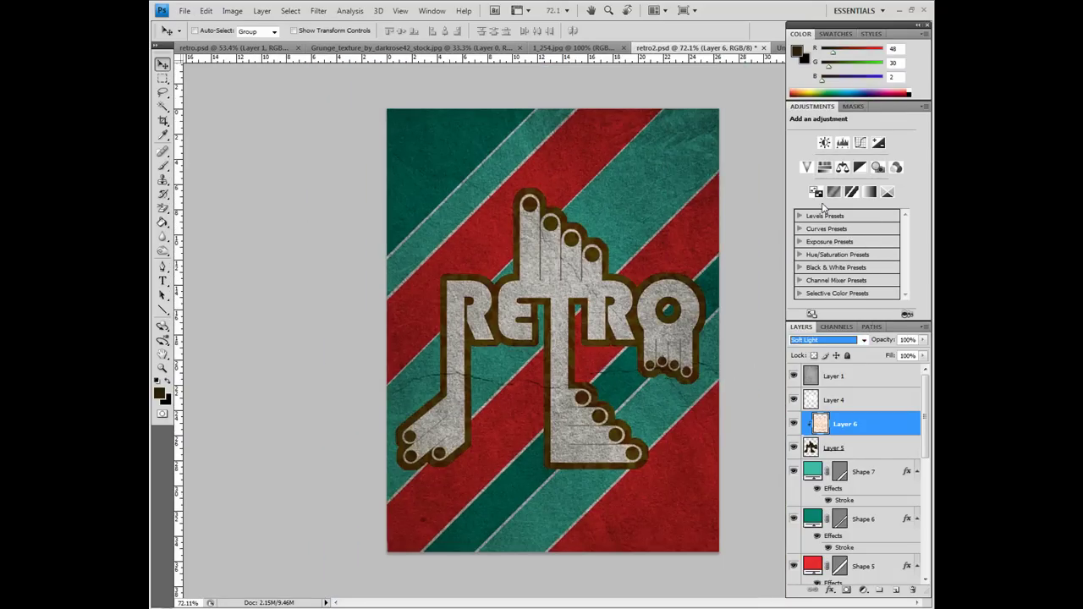
key(Down)
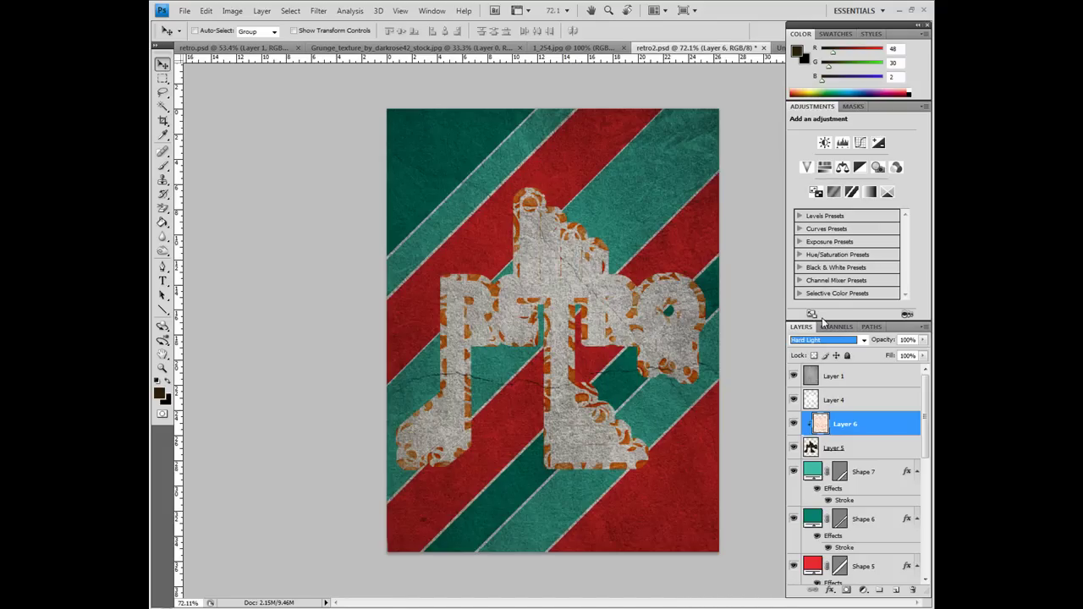
key(Up)
key(Up)
key(Up)
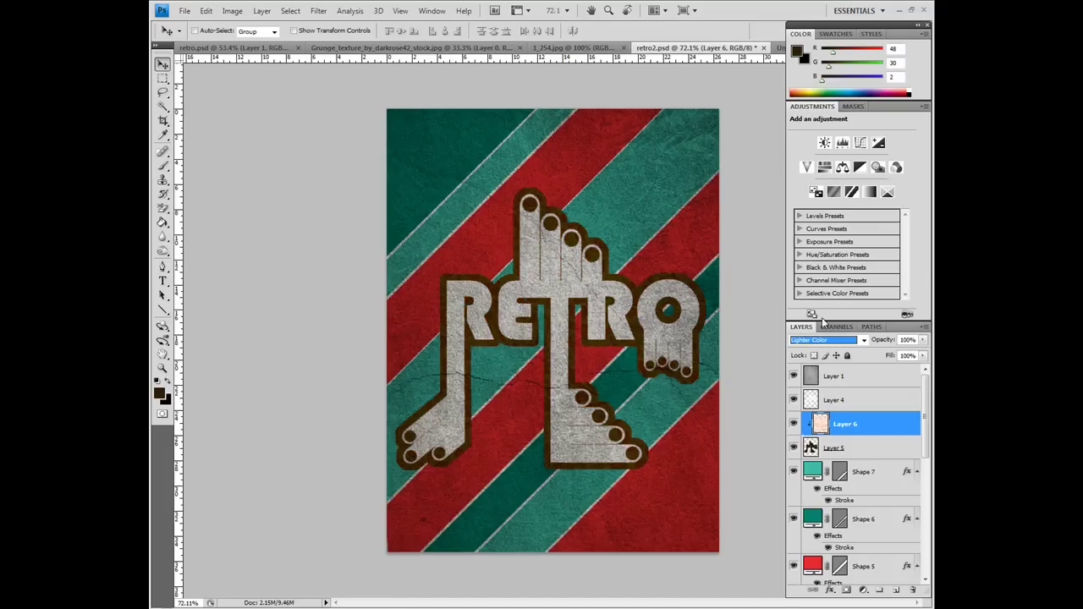
key(Down)
Step: Move the empty Layer 7 to the top of the layer stack
click(215, 49)
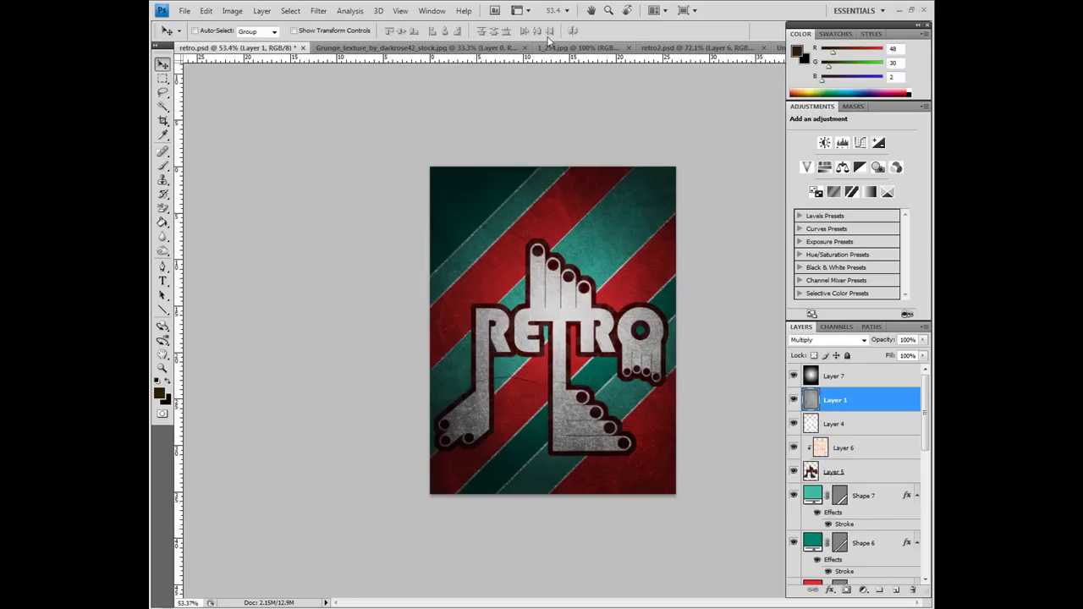
click(683, 49)
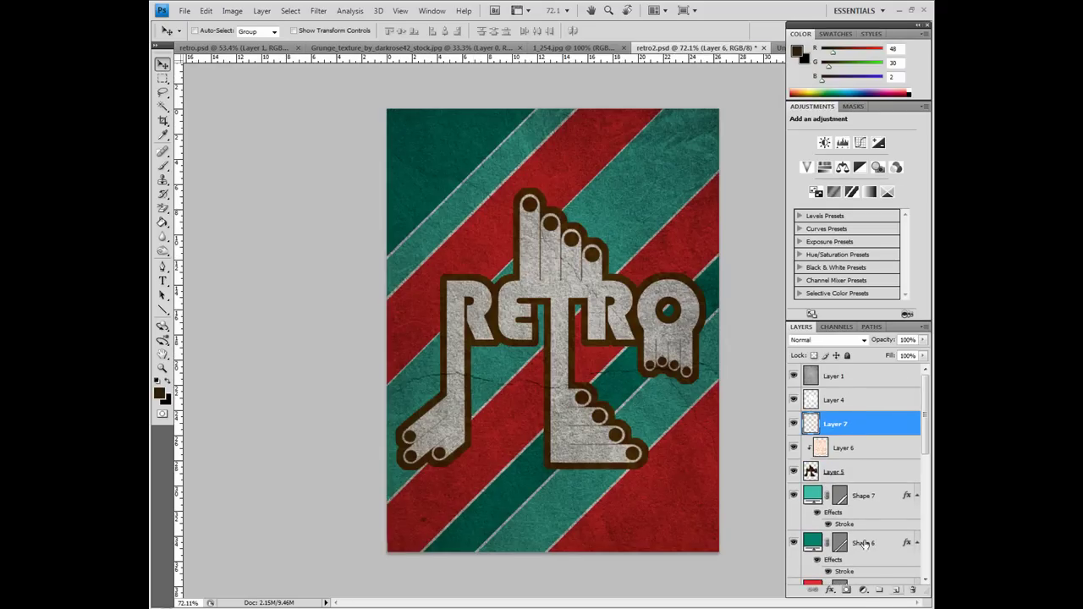
drag(830, 426, 825, 370)
Step: Set the foreground colour to black (0,0,0) and the background to white
click(158, 393)
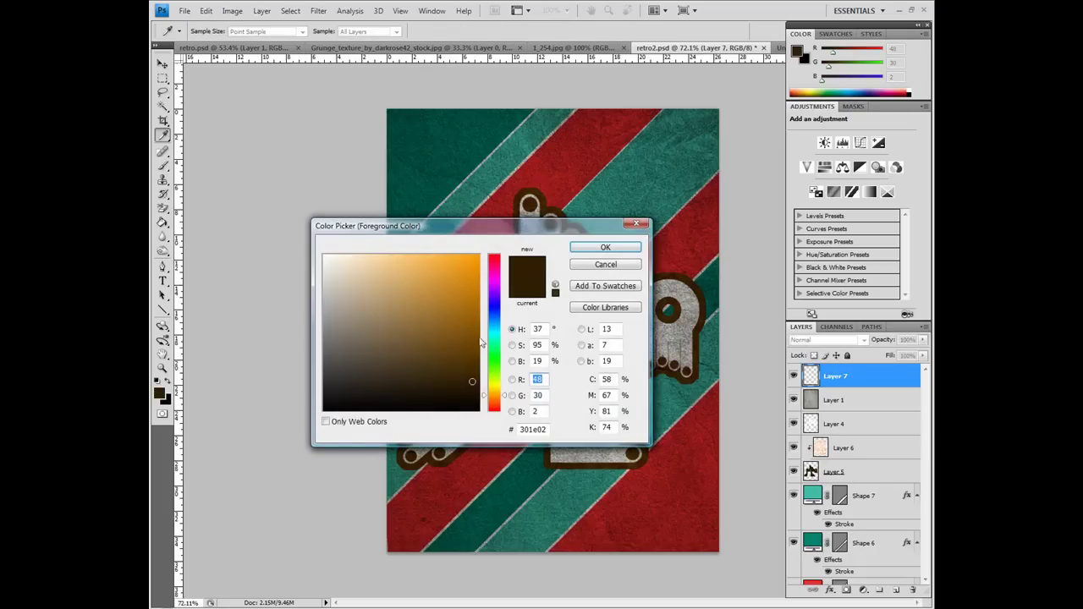
click(605, 247)
key(v)
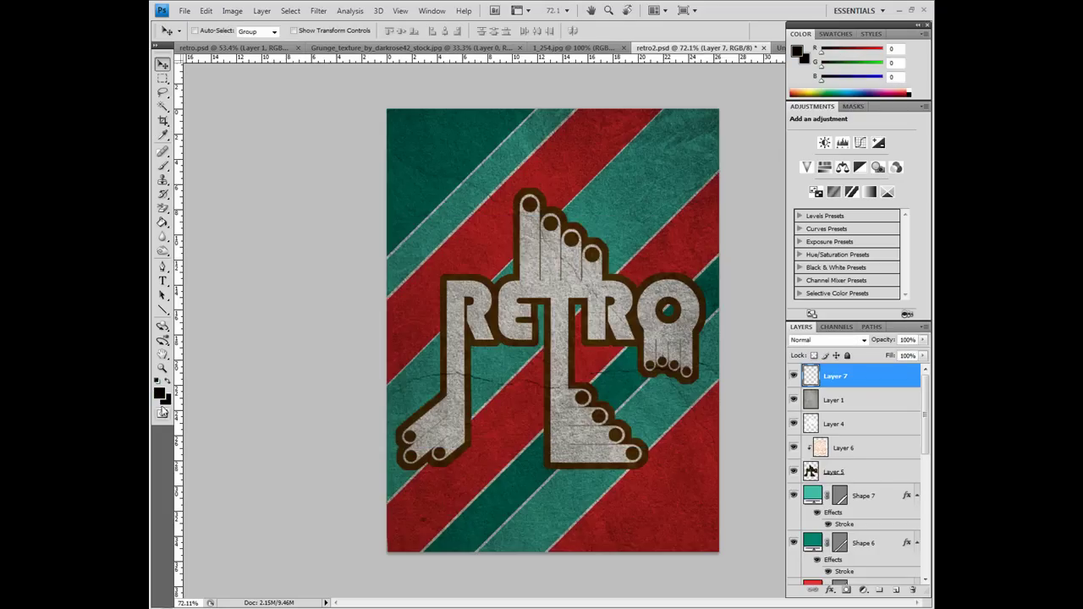
click(166, 399)
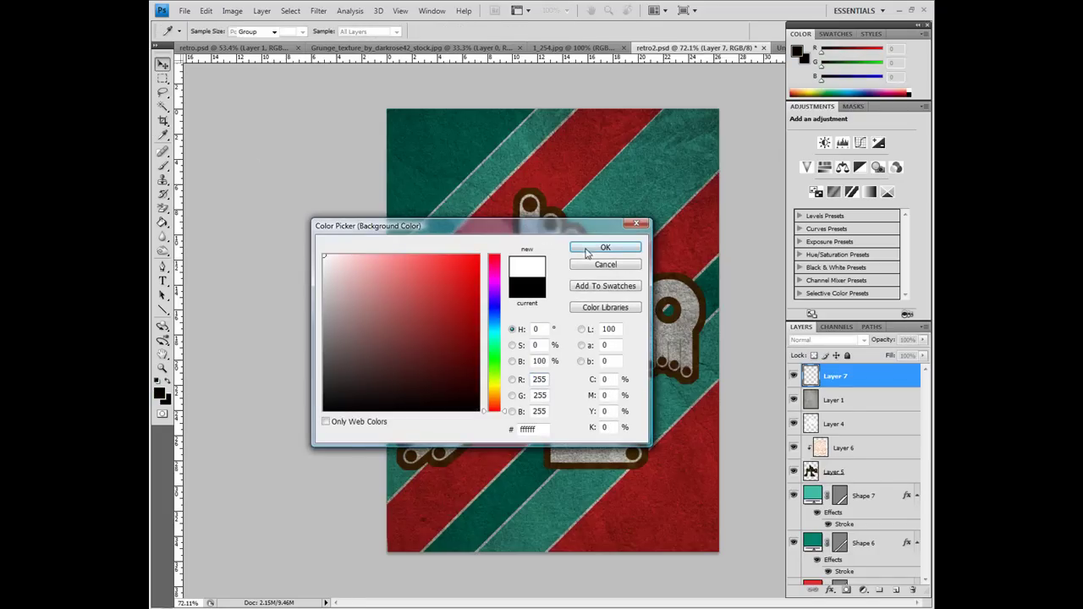
click(586, 253)
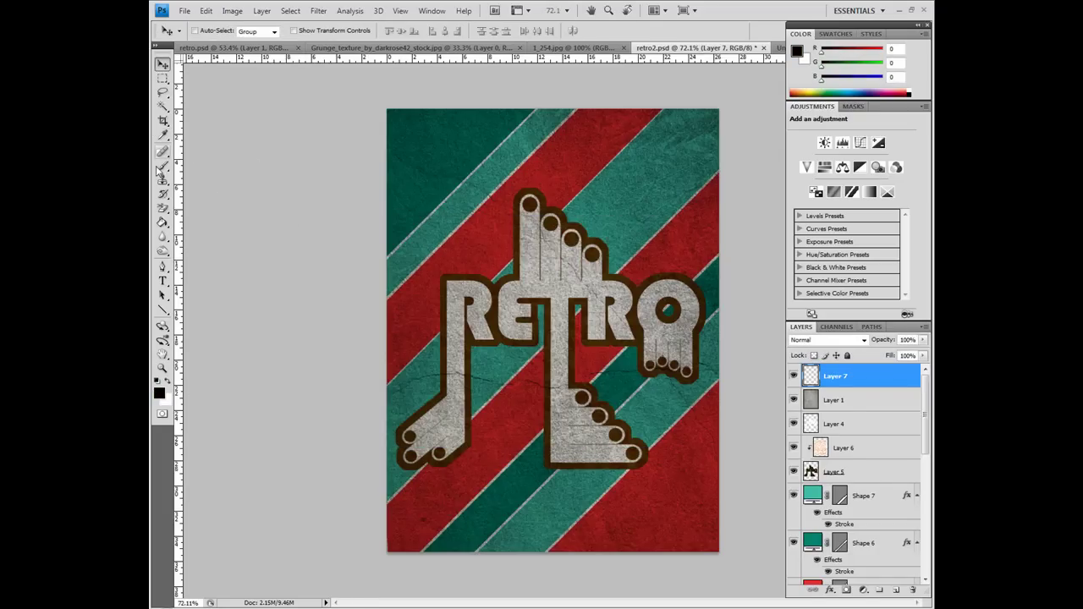
Step: Change floral Layer 6's blend mode to Color Burn, passing through Color Dodge
drag(162, 222, 218, 224)
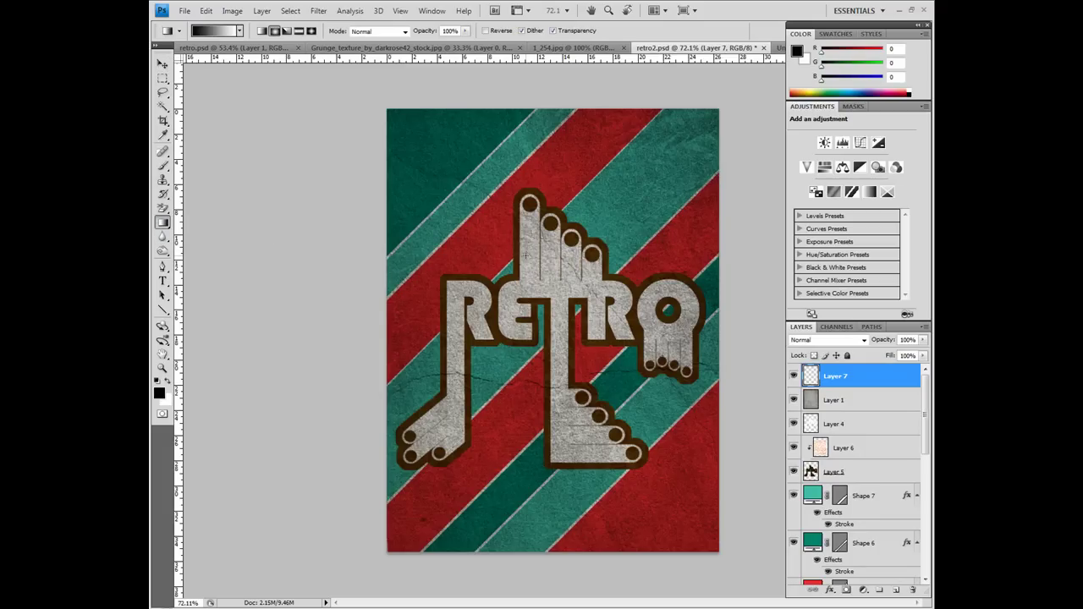
drag(560, 277, 871, 366)
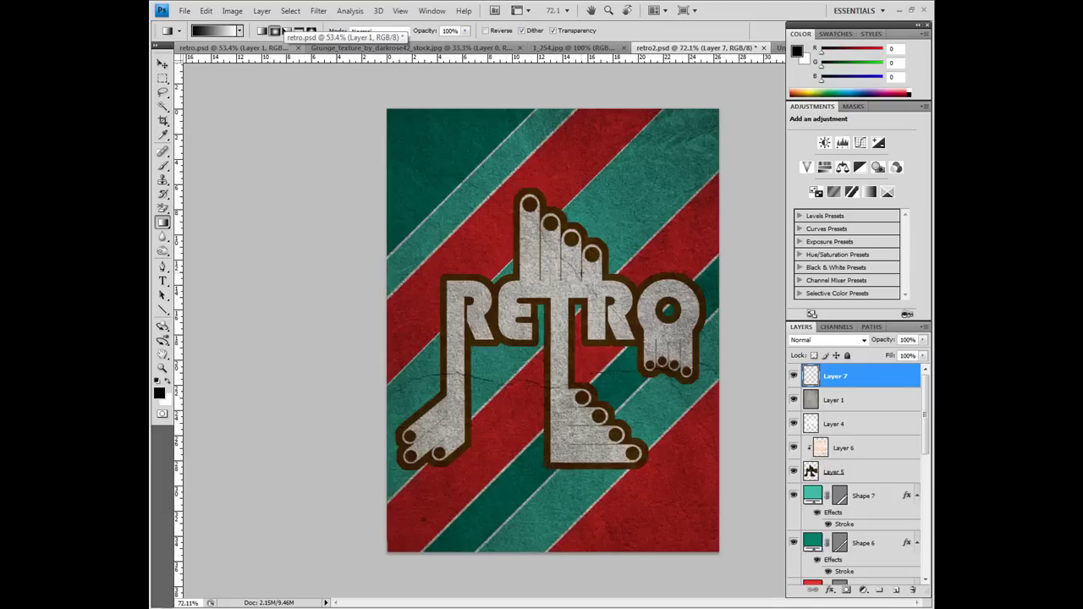
click(828, 451)
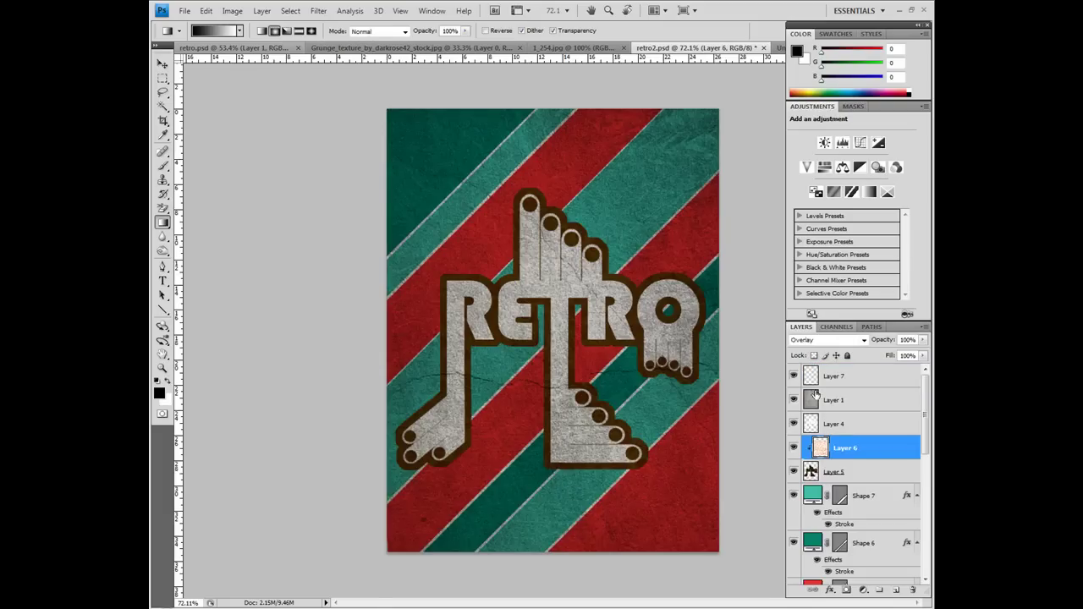
click(841, 341)
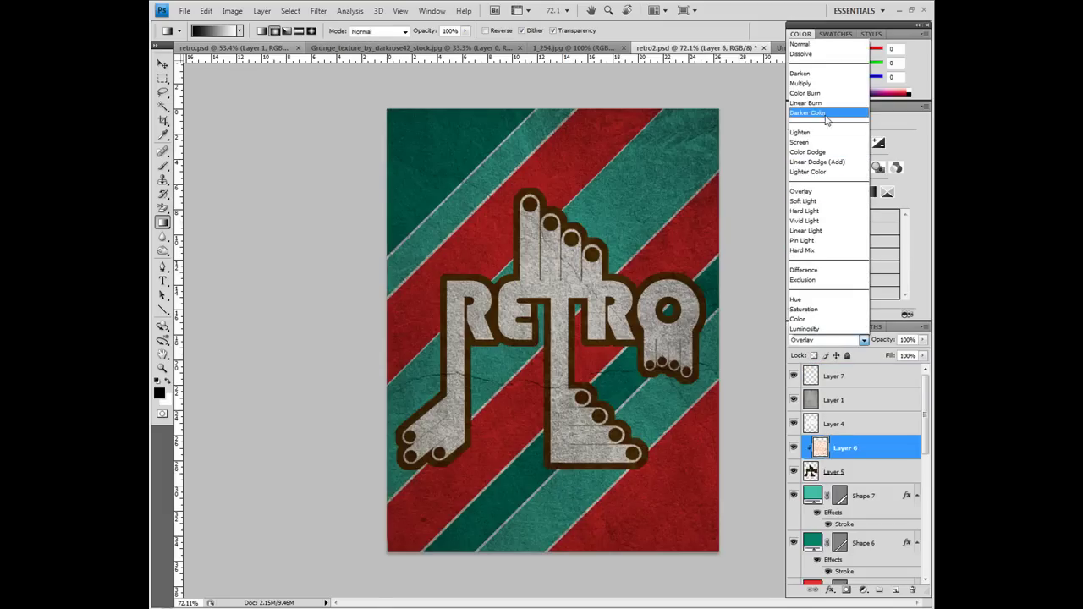
click(809, 152)
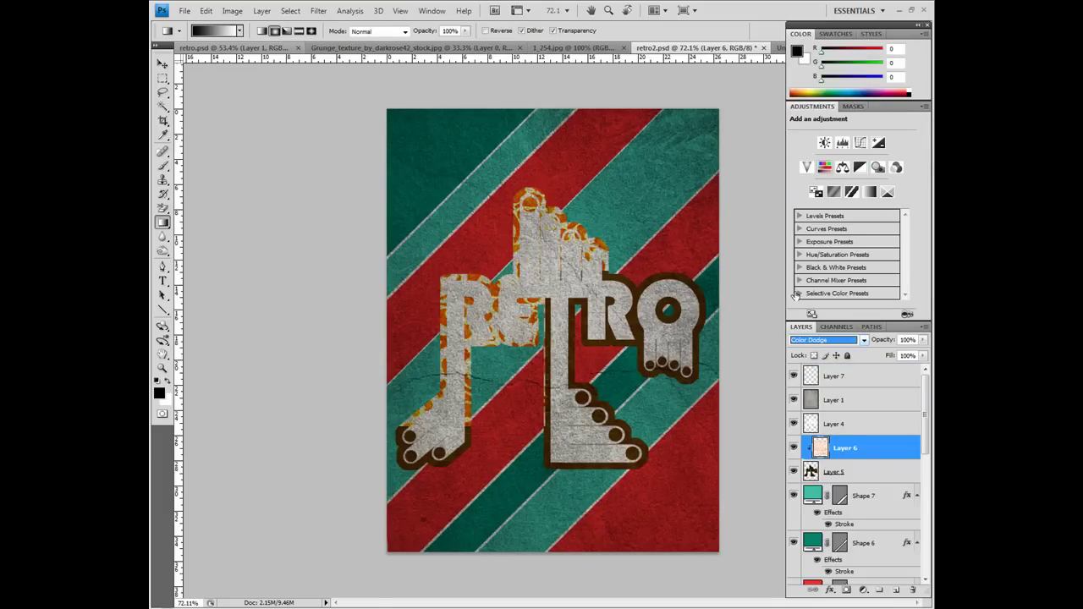
key(Up)
key(Up)
key(Up)
key(Up)
key(Up)
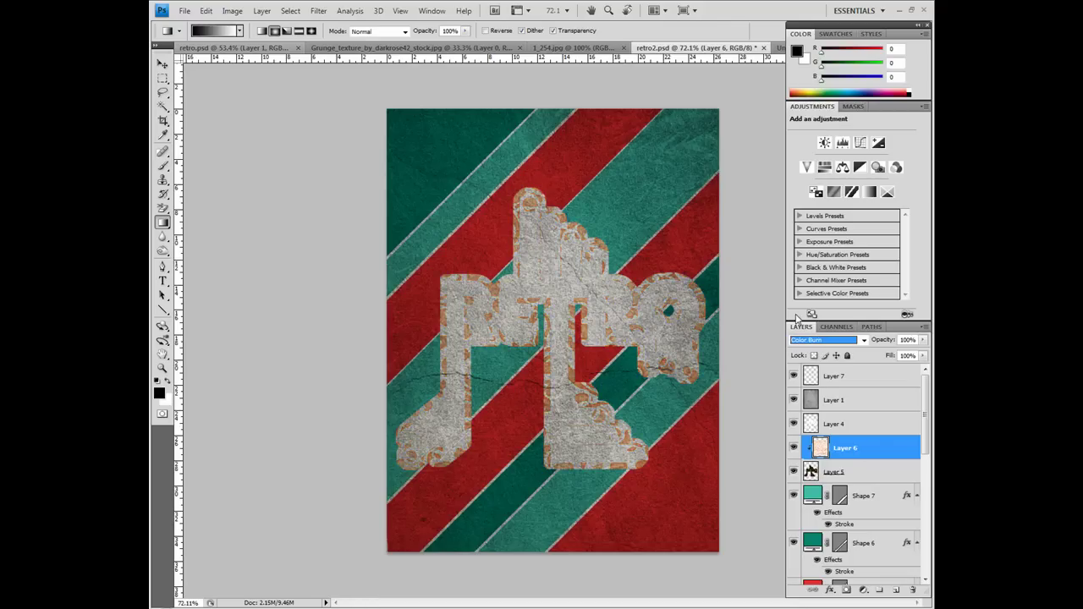
Step: Test a gradient down the poster on Layer 7, then undo it
click(835, 376)
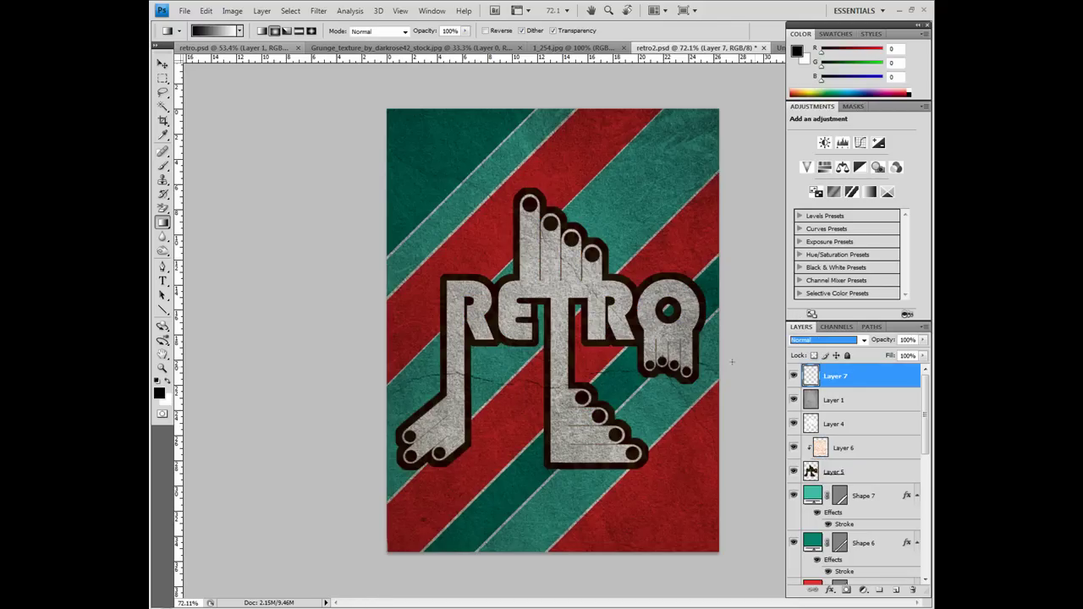
drag(502, 248, 517, 441)
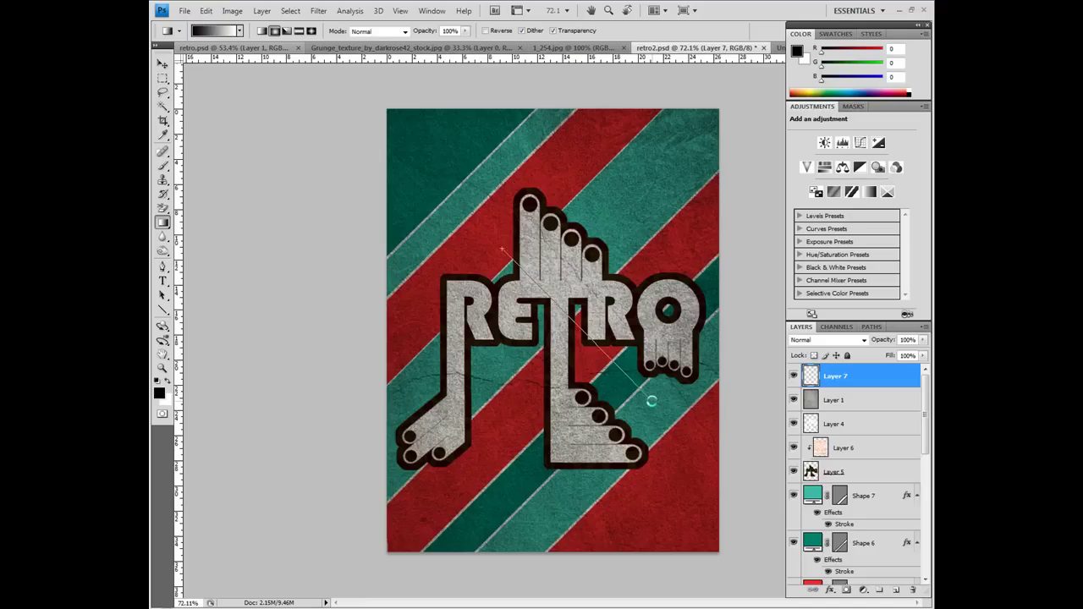
key(ctrl+z)
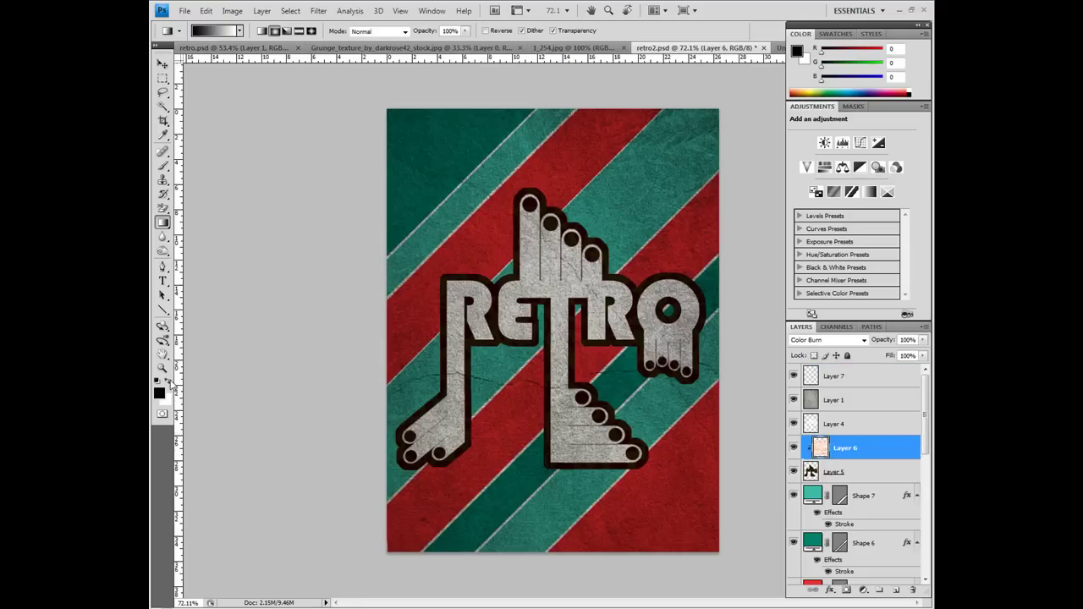
Step: Swap to white foreground and set Layer 7 to Overlay blending
click(168, 380)
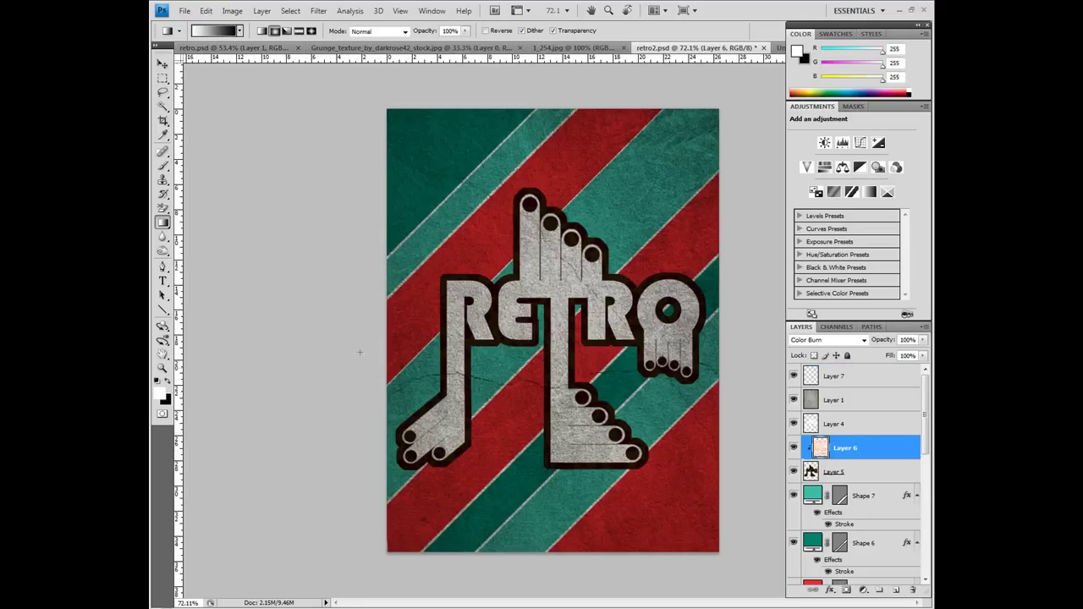
click(817, 380)
click(828, 340)
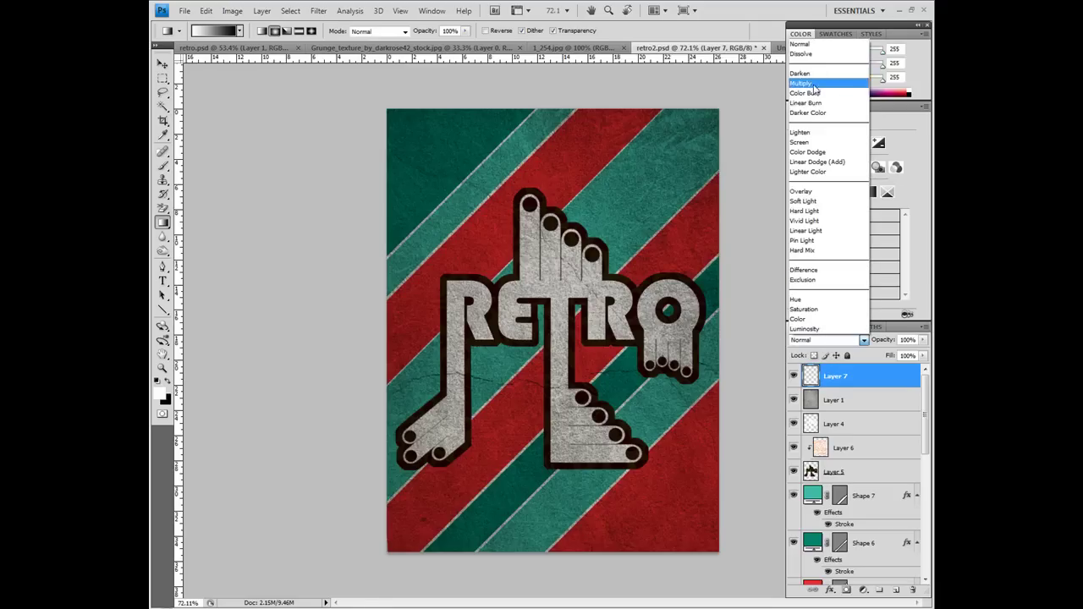
click(808, 192)
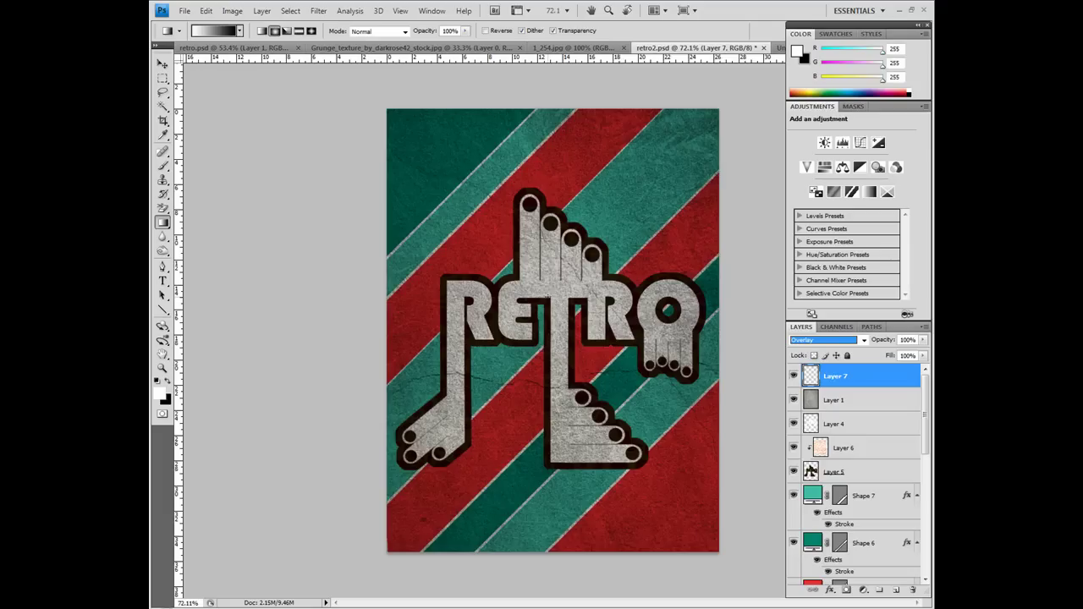
Step: Draw a radial white-to-black gradient outward from the poster centre, undoing failed attempts
drag(447, 191, 610, 304)
key(ctrl+z)
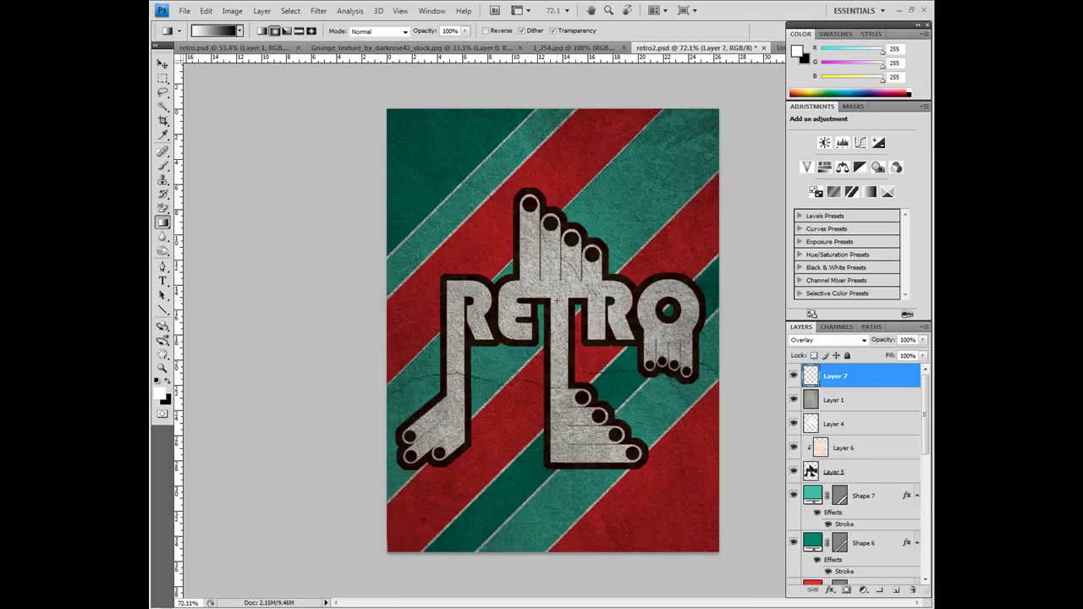
drag(834, 430, 552, 306)
key(ctrl+z)
drag(542, 296, 706, 298)
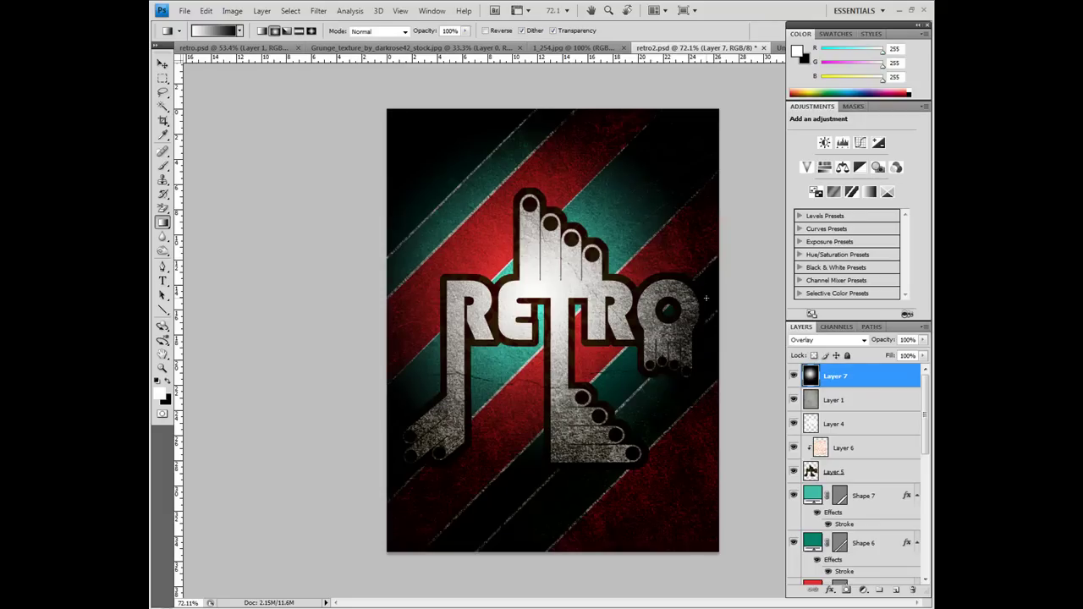
Step: Nudge and scale the spotlight to about 114% by 105%, then set opacity to 65%
click(161, 65)
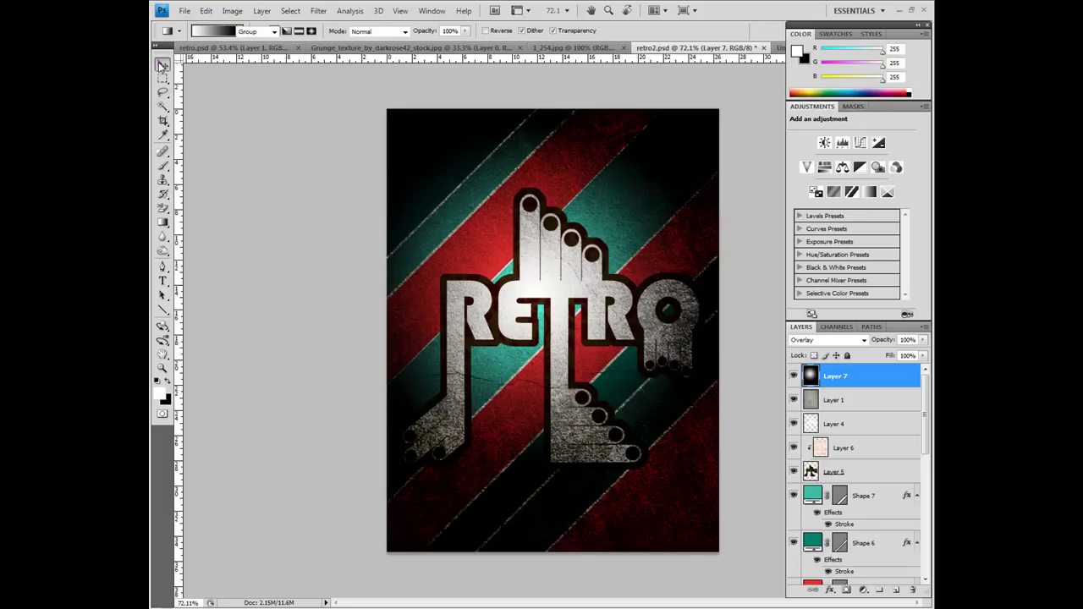
mouse_move(486, 271)
mouse_down()
mouse_move(494, 279)
mouse_move(486, 271)
mouse_up()
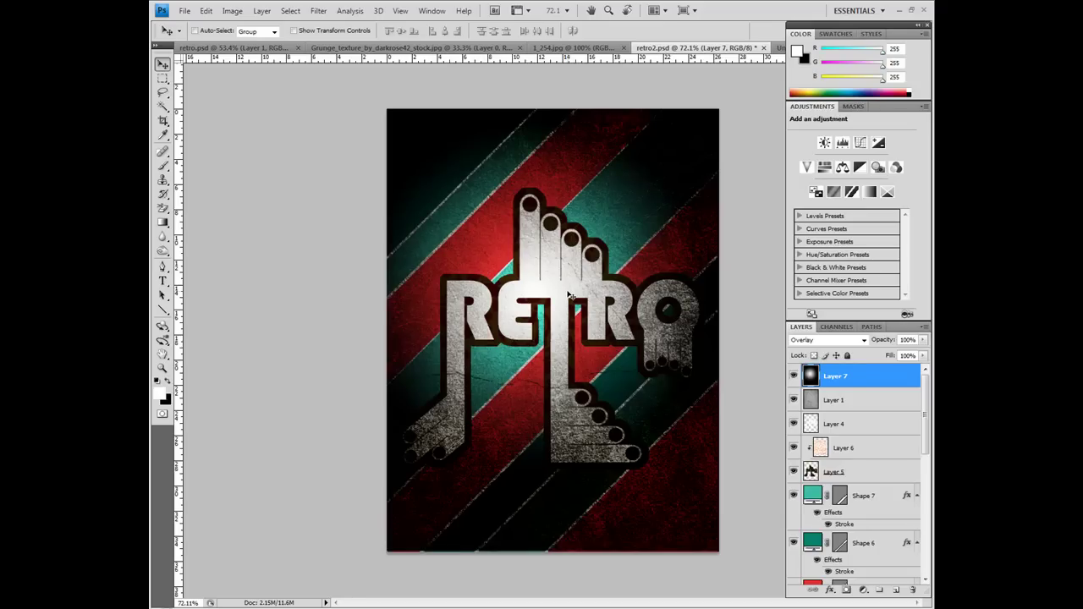
key(ctrl+t)
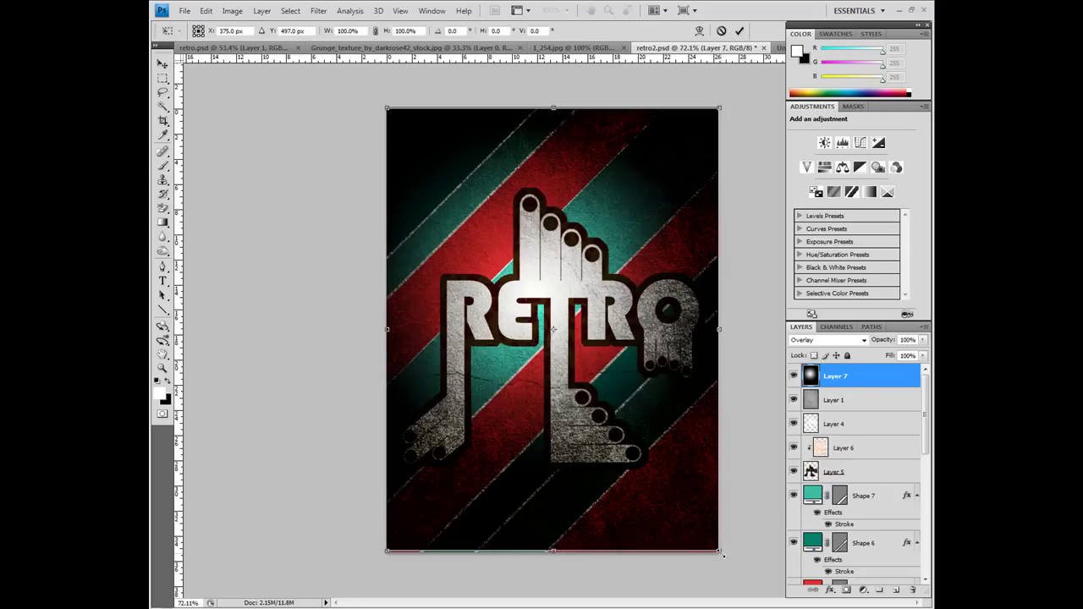
drag(722, 554, 767, 576)
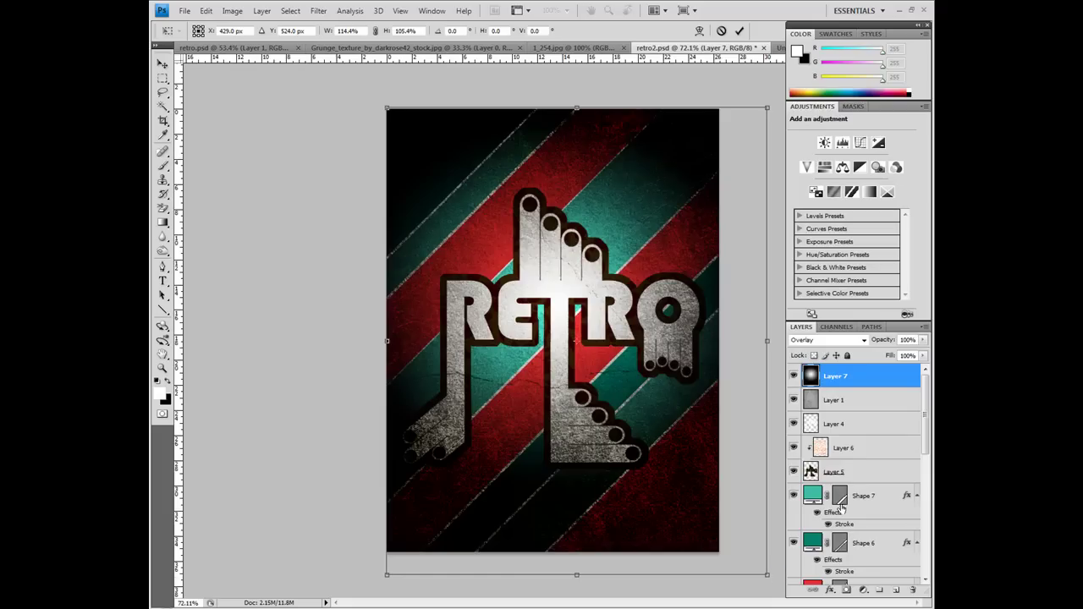
click(739, 32)
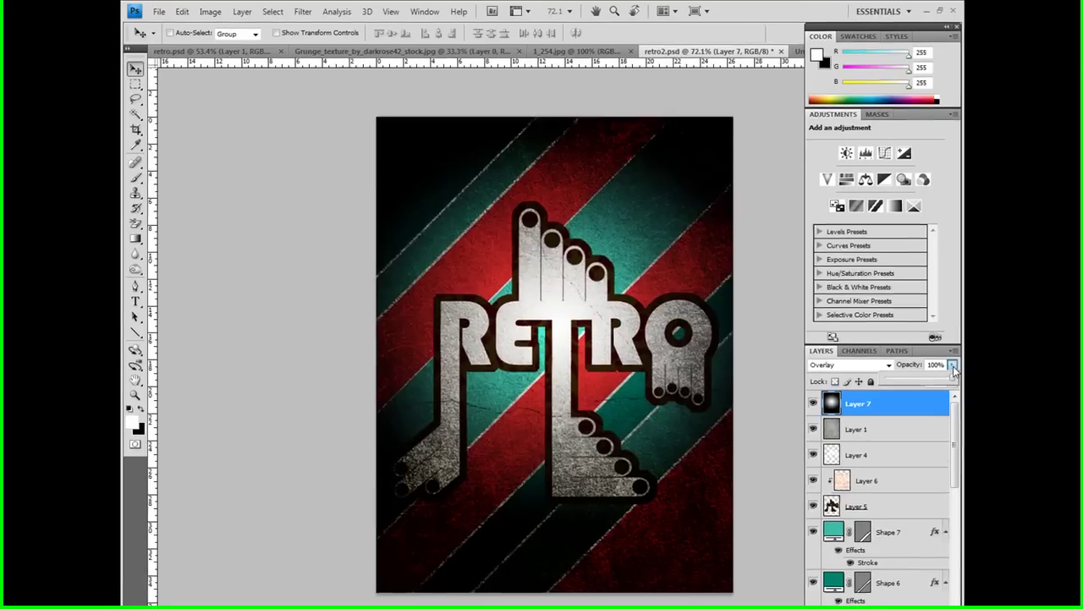
drag(926, 343, 955, 374)
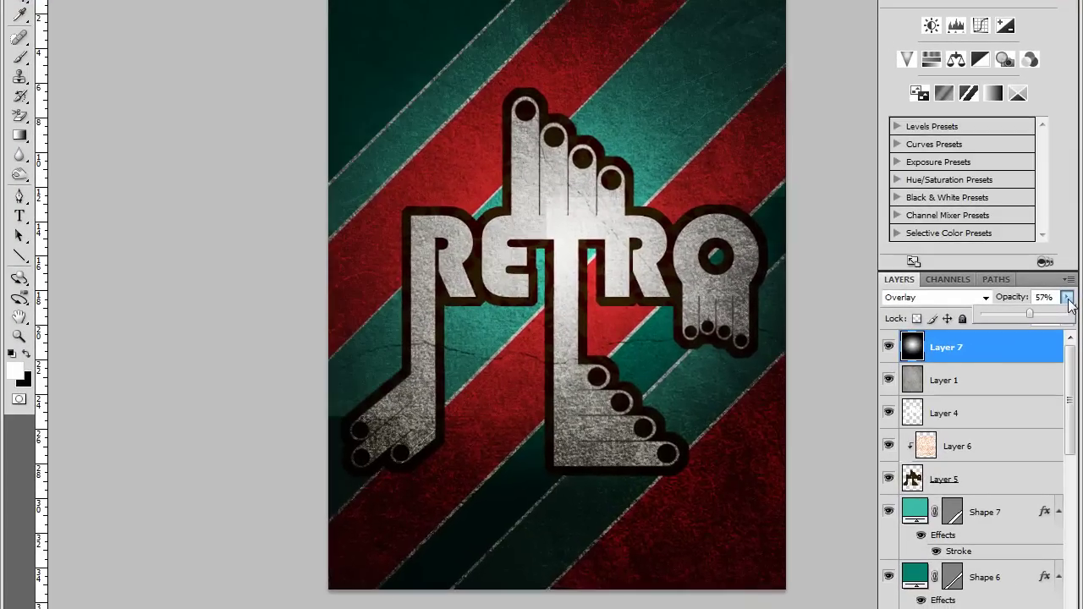
drag(1069, 305, 1069, 305)
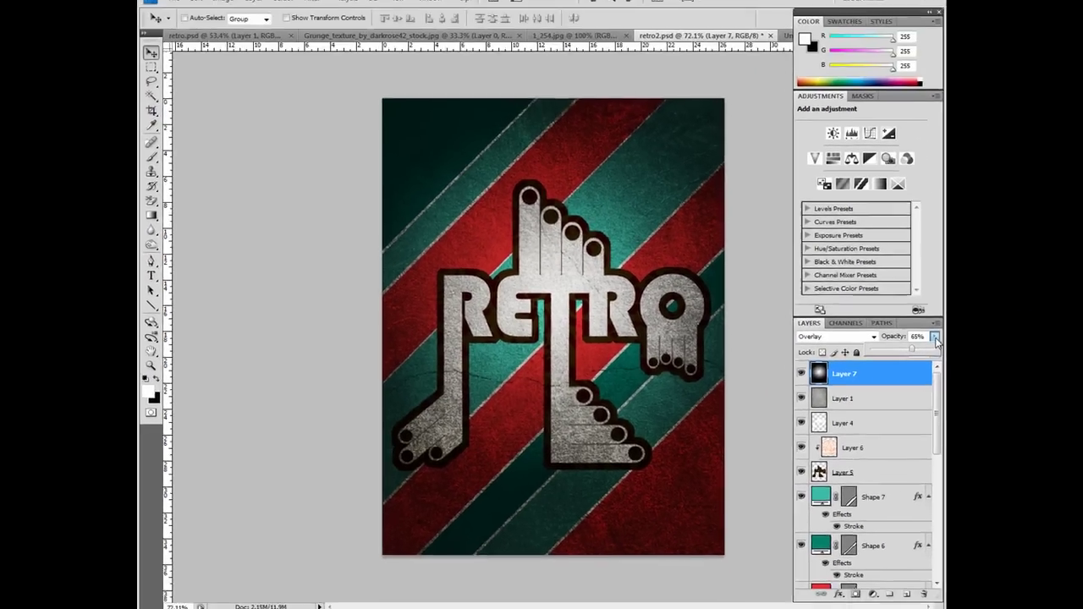